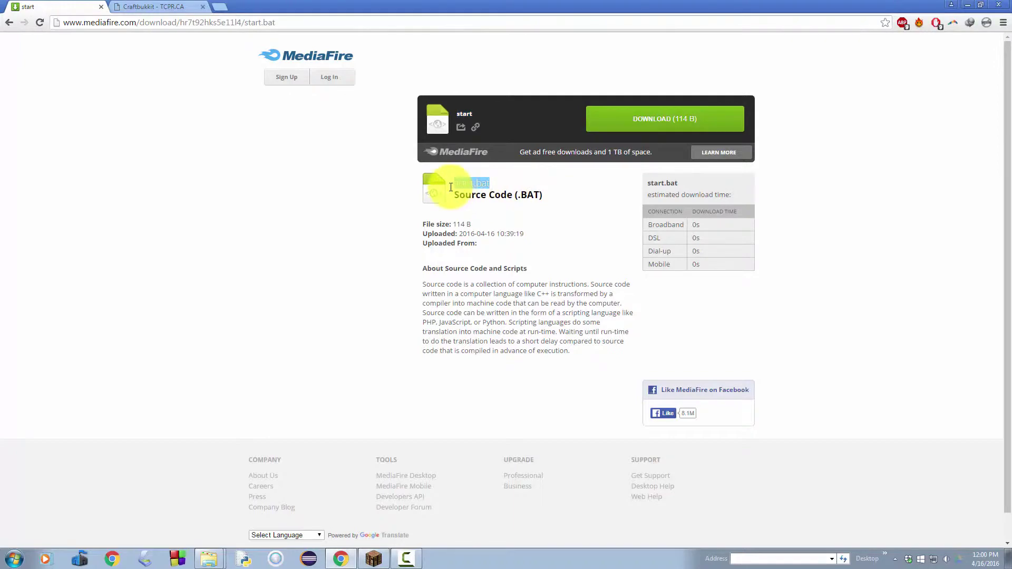
# Look at the craftbukkit-latest.jar download on the Craftbukkit page and return to the start.bat download page.
pyautogui.click(165, 4)
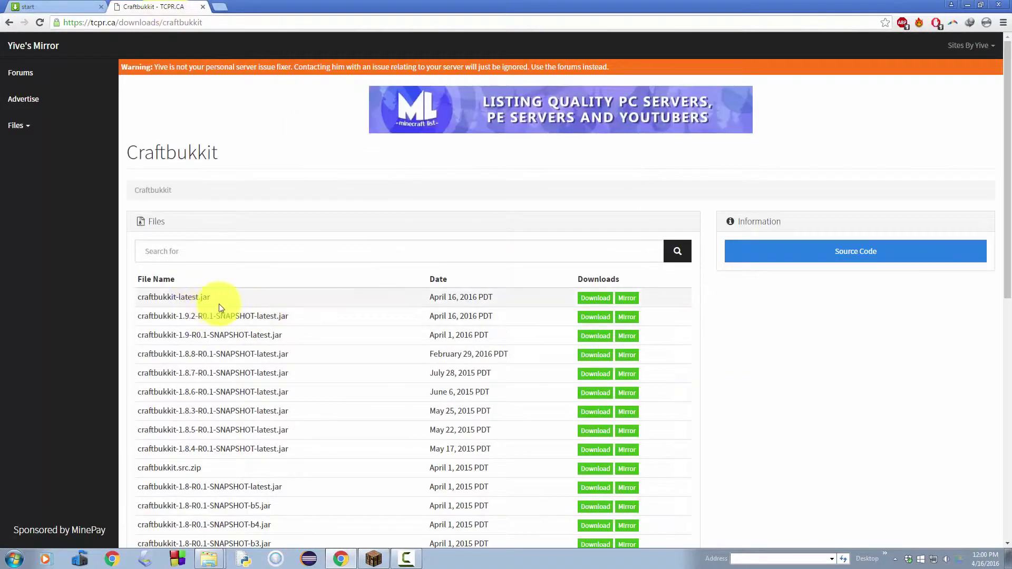
pyautogui.moveTo(211, 297); pyautogui.dragTo(106, 297)
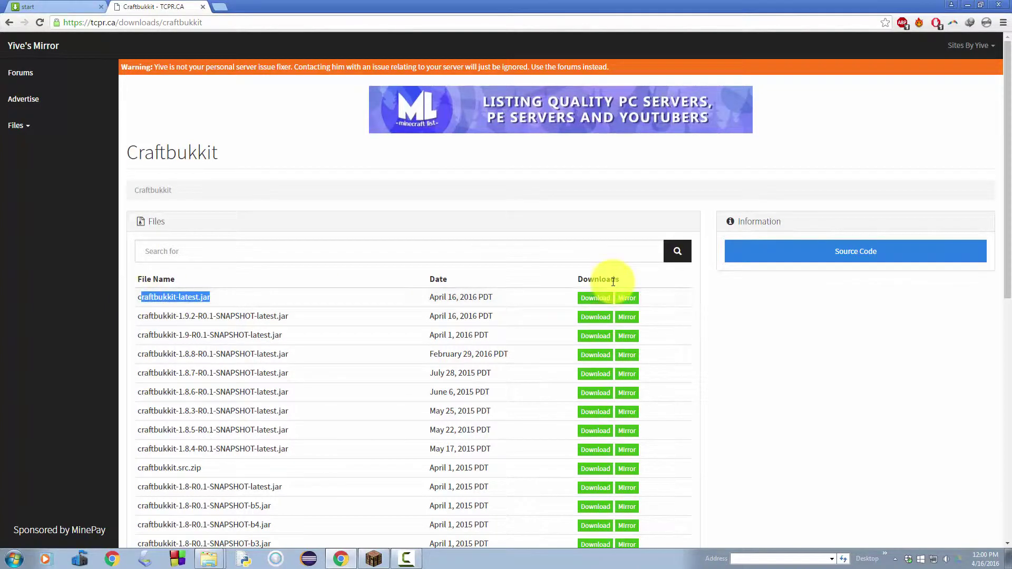
pyautogui.click(58, 7)
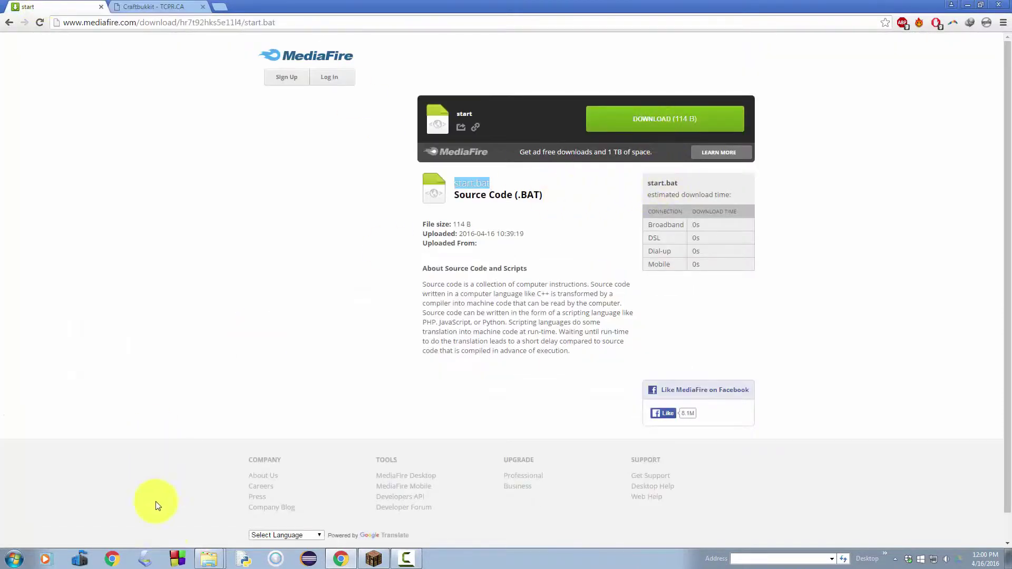
# Switch to the server folder in File Explorer and check its craftbukkit-latest.jar and start.bat files.
pyautogui.click(207, 556)
pyautogui.click(208, 519)
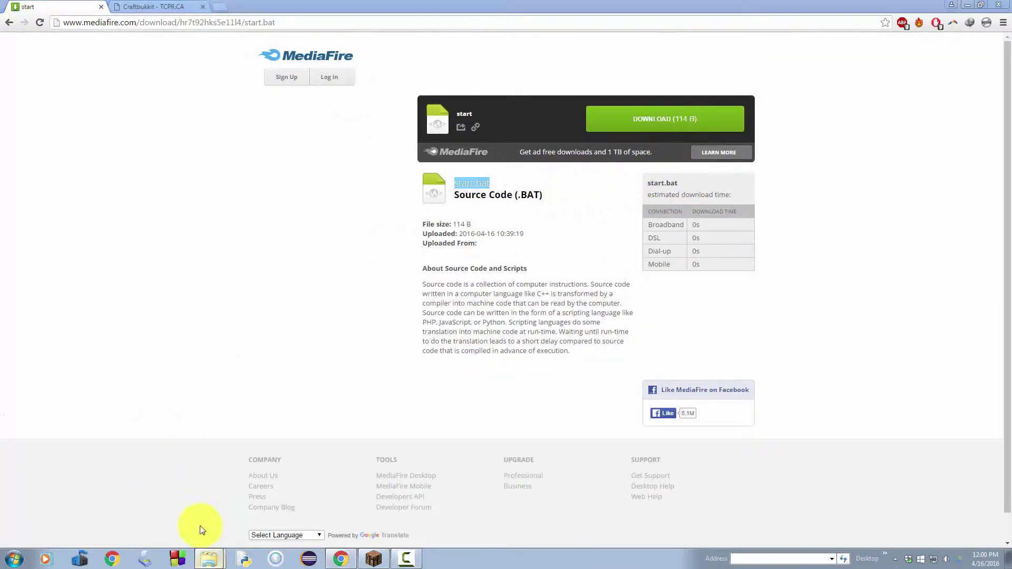
pyautogui.click(357, 79)
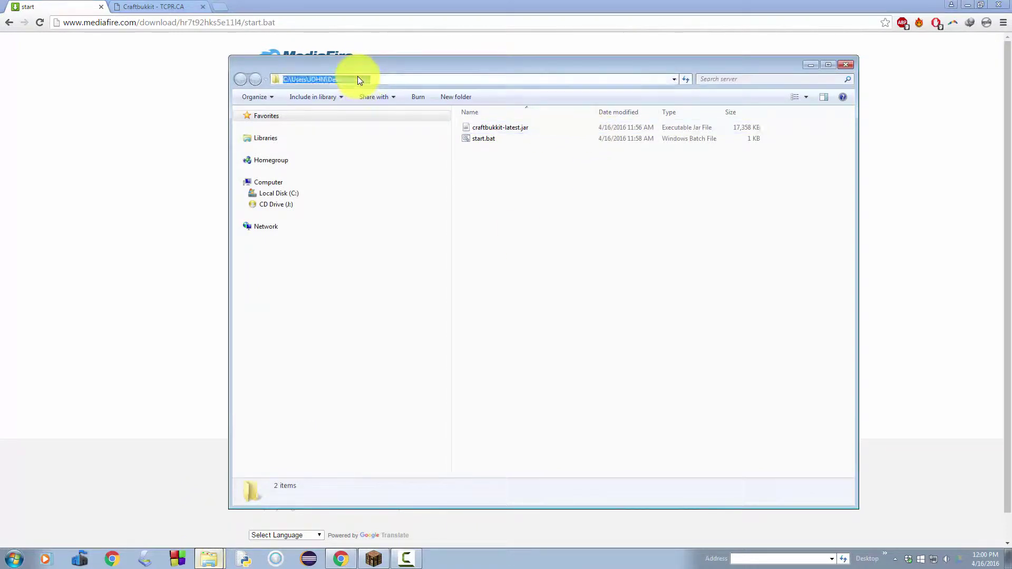
pyautogui.click(613, 264)
pyautogui.moveTo(613, 263); pyautogui.dragTo(482, 111)
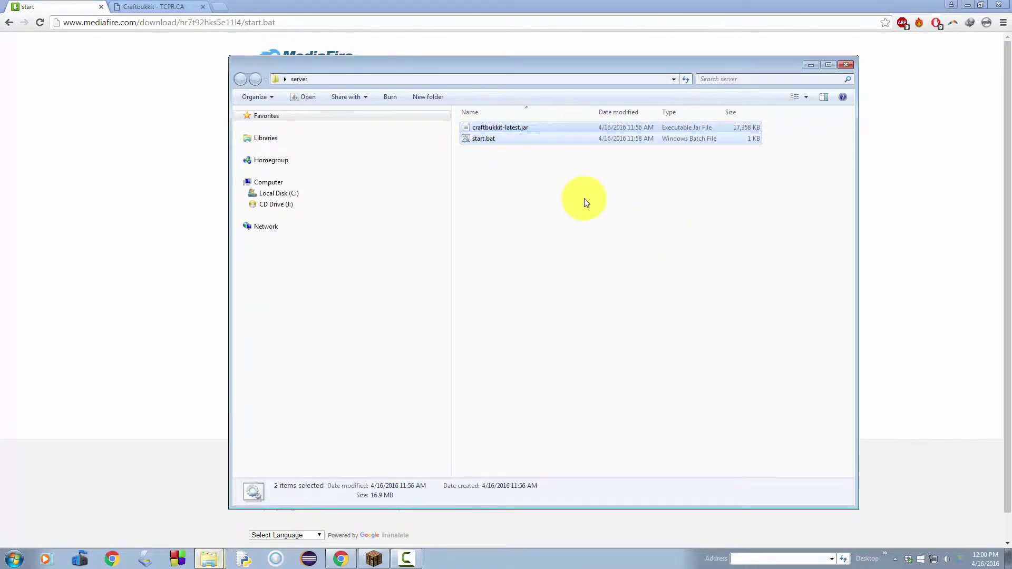
pyautogui.click(583, 201)
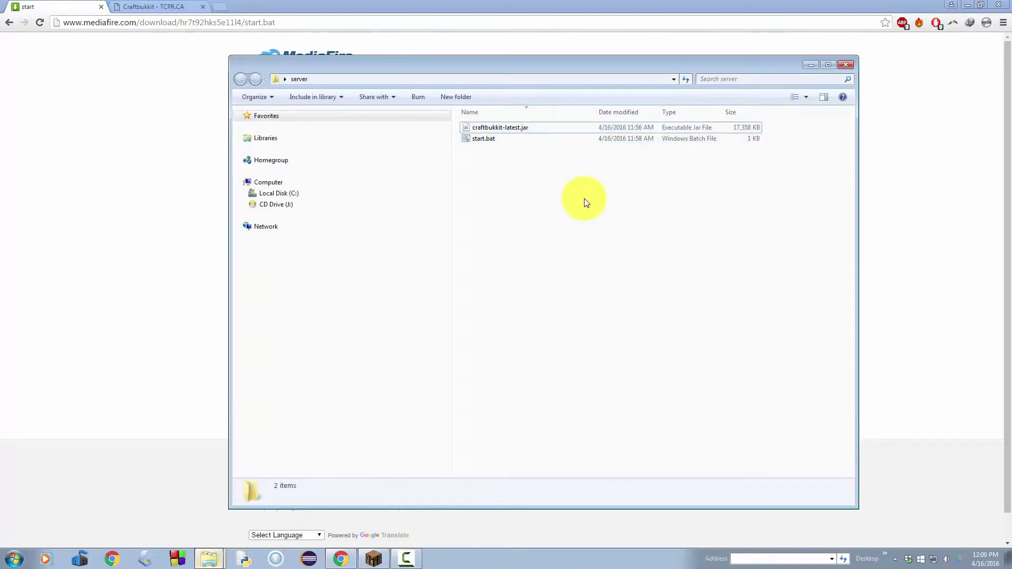
# Open start.bat from the server folder for editing in Notepad, allowing it past the security warning.
pyautogui.click(543, 141)
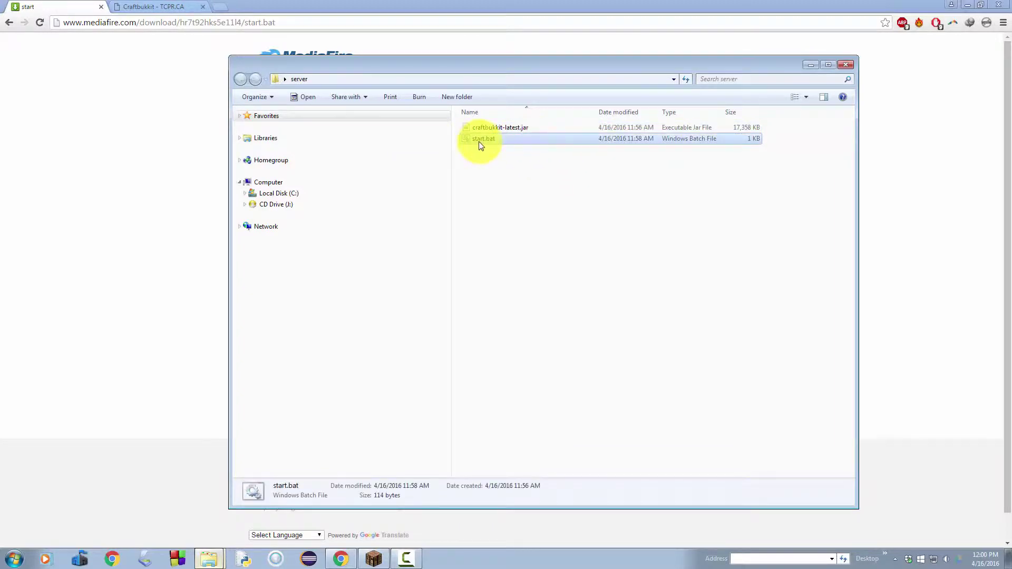
pyautogui.rightClick(508, 141)
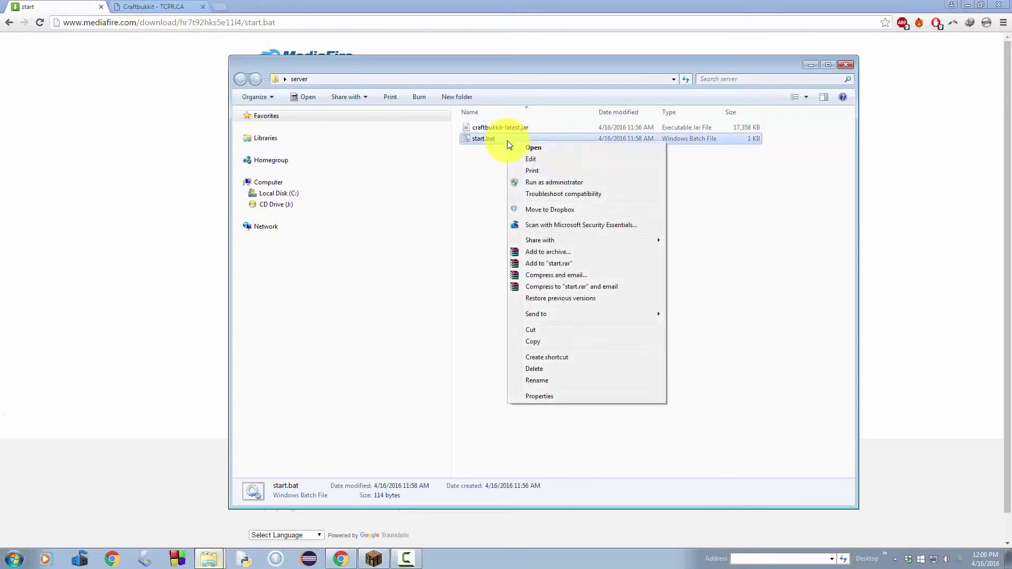
pyautogui.click(549, 159)
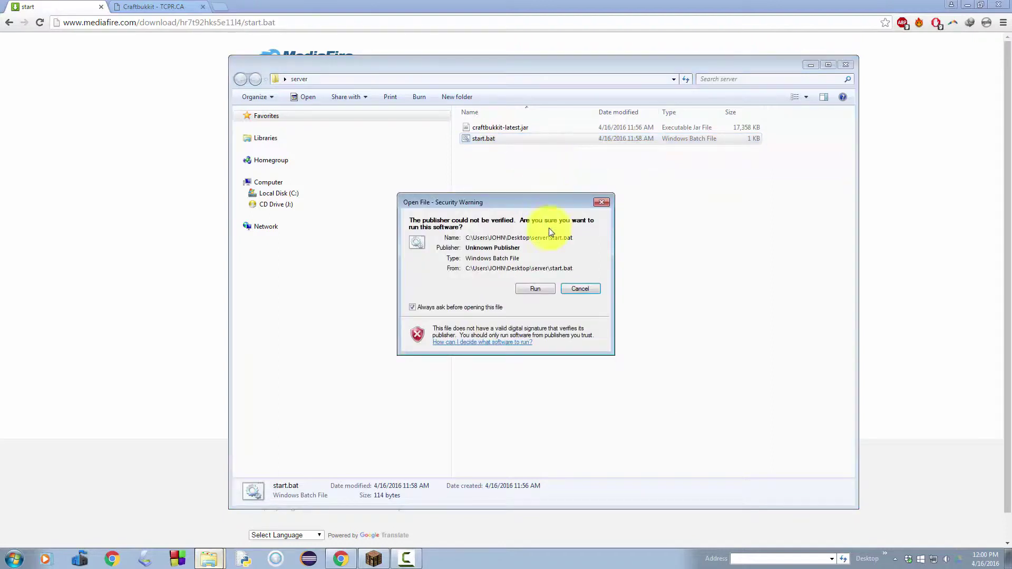
pyautogui.click(542, 291)
# Examine the lines of start.bat: the echo command, the java.exe path, the memory values and the jar file name.
pyautogui.moveTo(520, 294); pyautogui.dragTo(305, 185)
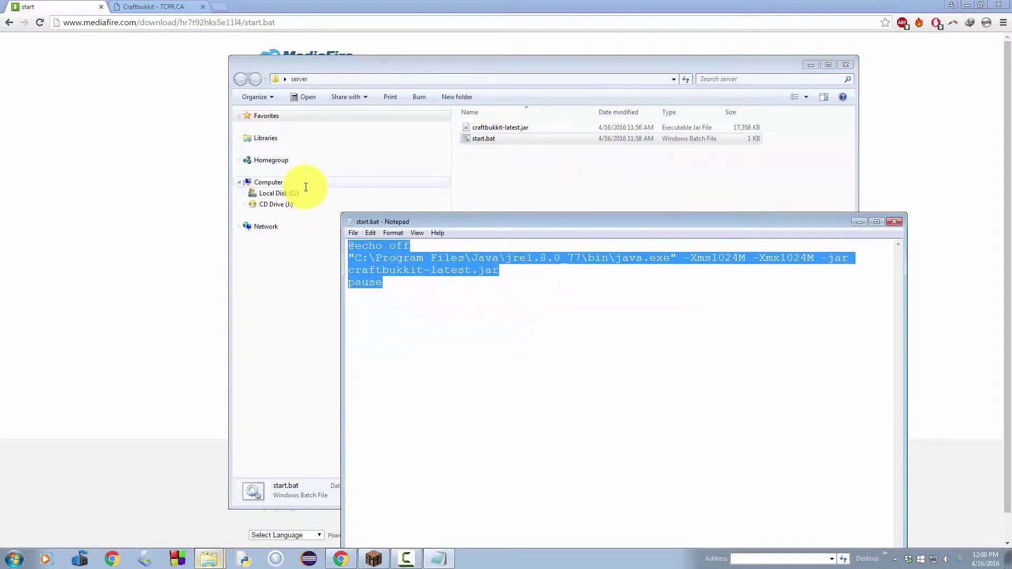
pyautogui.click(414, 280)
pyautogui.moveTo(429, 247); pyautogui.dragTo(323, 245)
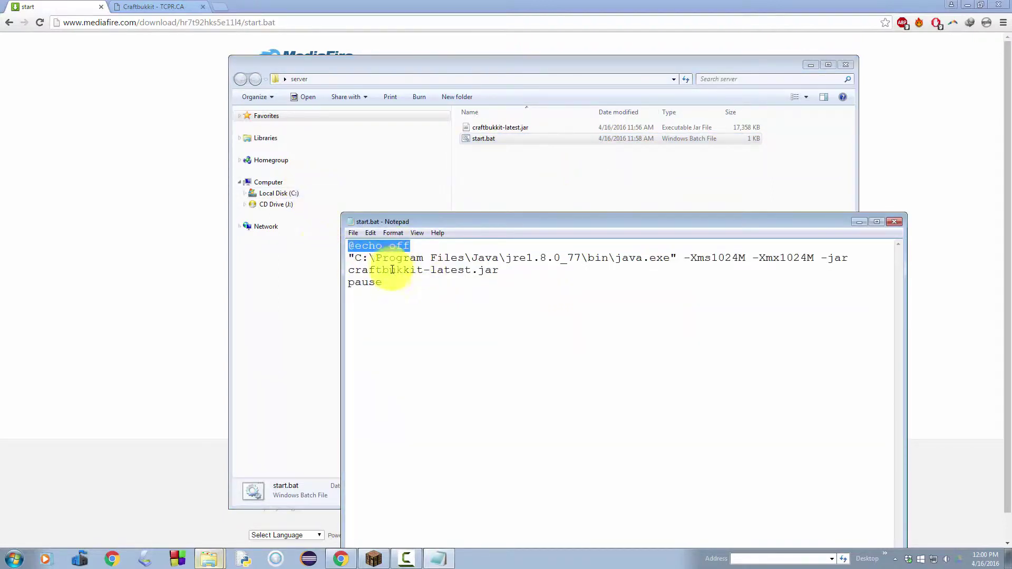
pyautogui.moveTo(383, 282); pyautogui.dragTo(672, 257)
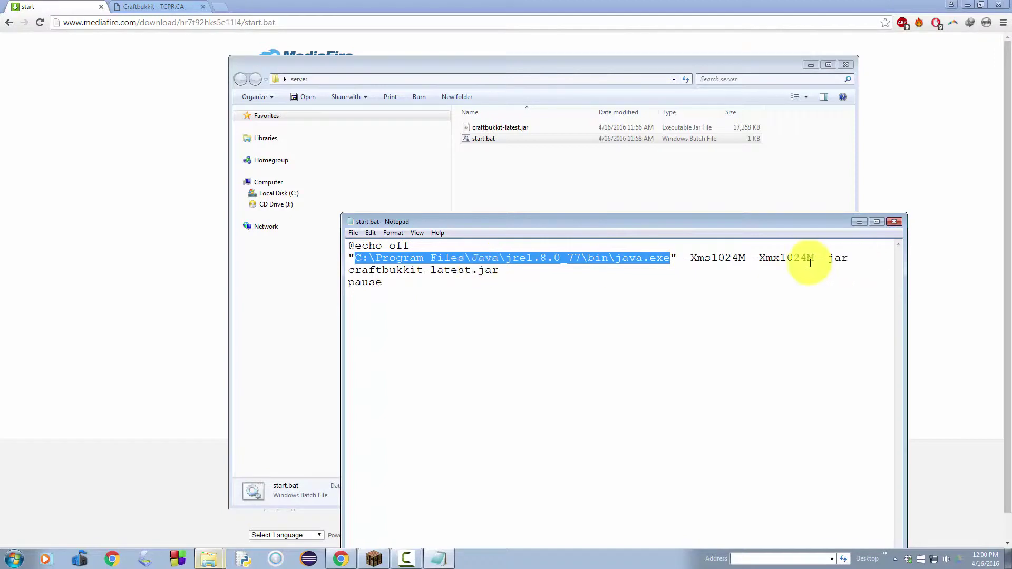
pyautogui.moveTo(710, 261); pyautogui.dragTo(810, 260)
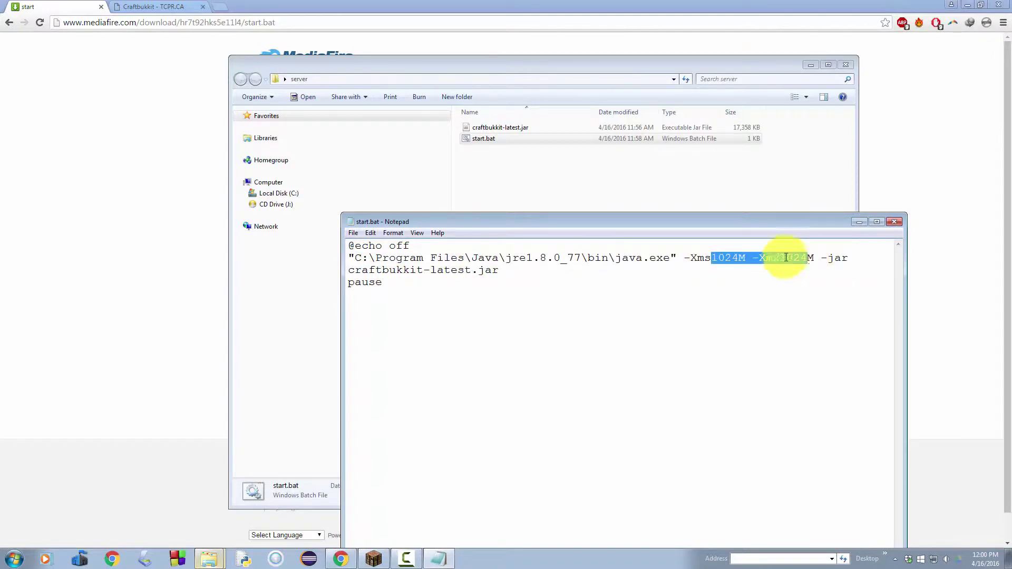
pyautogui.moveTo(348, 271); pyautogui.dragTo(501, 271)
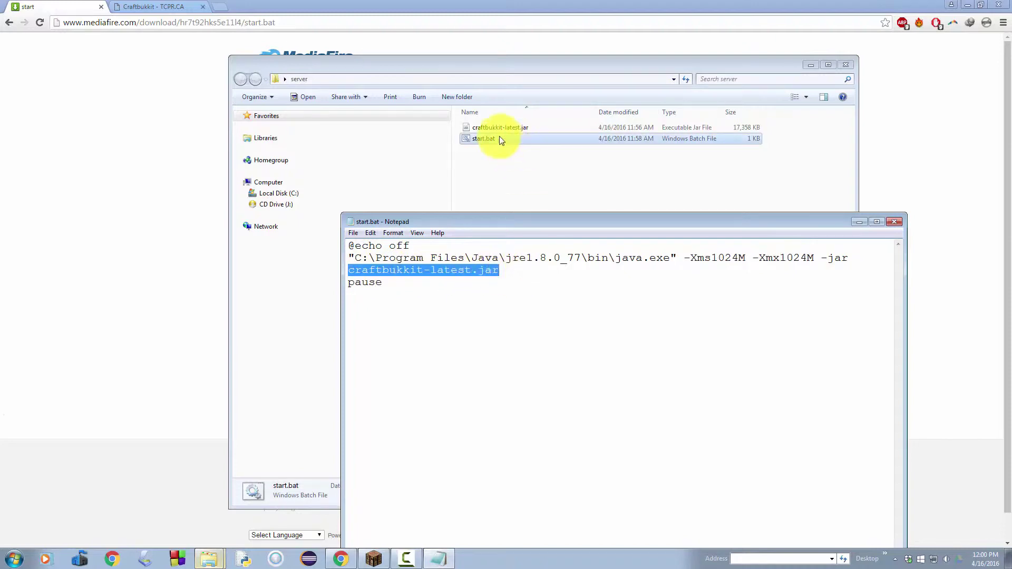
pyautogui.click(368, 255)
pyautogui.moveTo(367, 255); pyautogui.dragTo(671, 258)
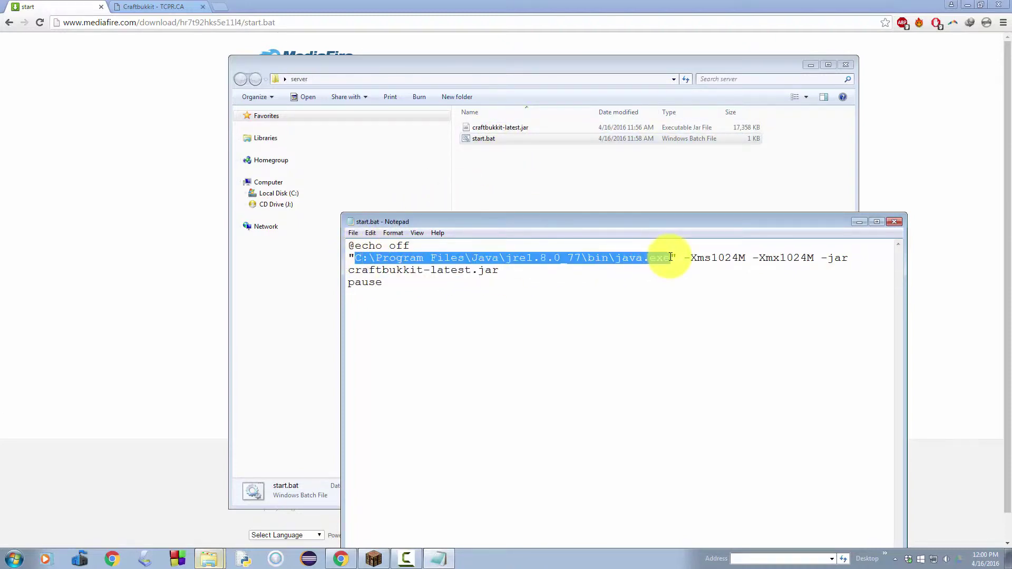
# Browse to C:\Program Files\Java\jre1.8.0_77\bin to check the full Java folder path, and close that window.
pyautogui.press('super+r')
pyautogui.write('C:')
pyautogui.press('Return')
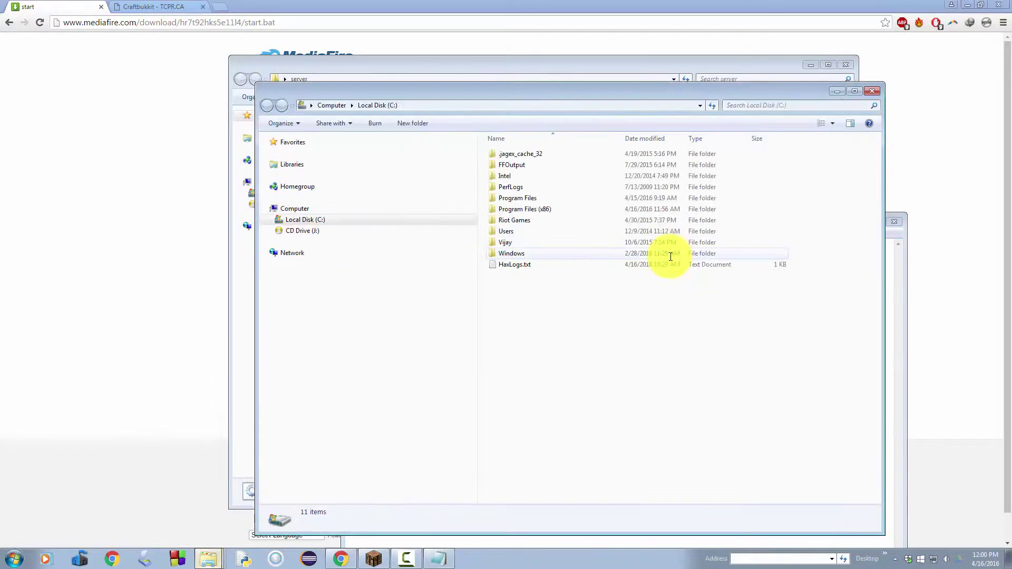
pyautogui.doubleClick(551, 200)
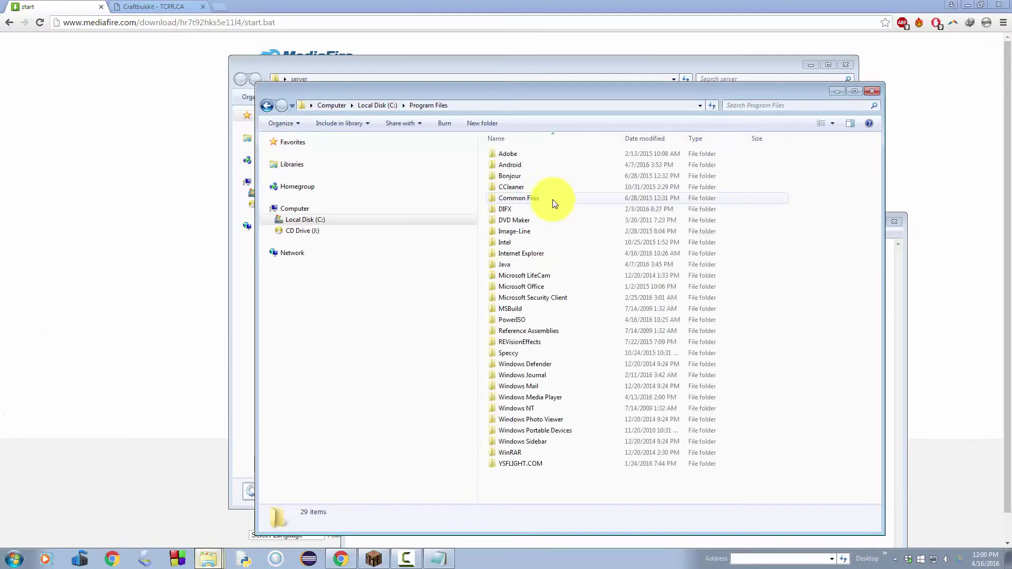
pyautogui.doubleClick(536, 265)
pyautogui.click(509, 167)
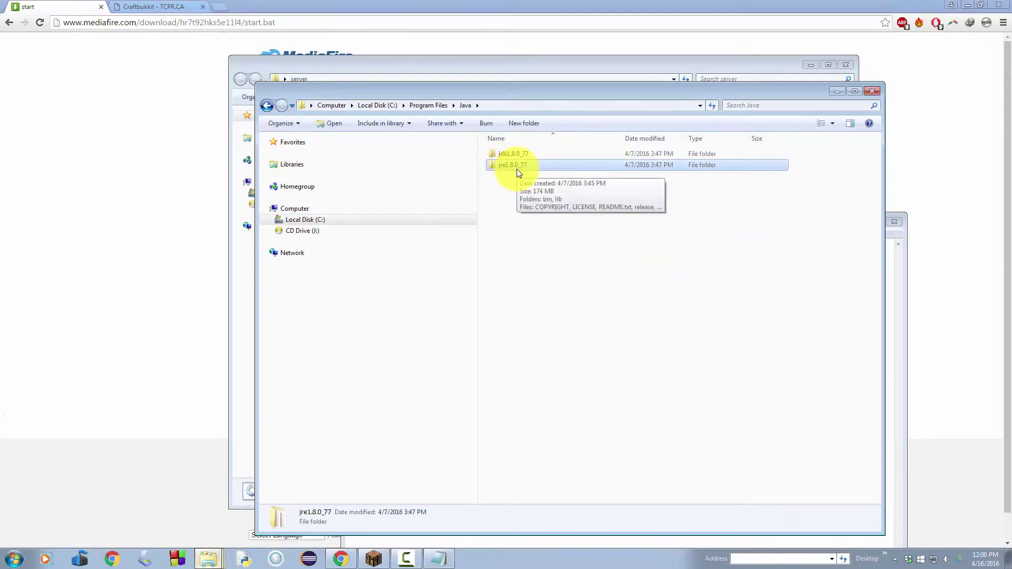
pyautogui.doubleClick(516, 168)
pyautogui.doubleClick(516, 154)
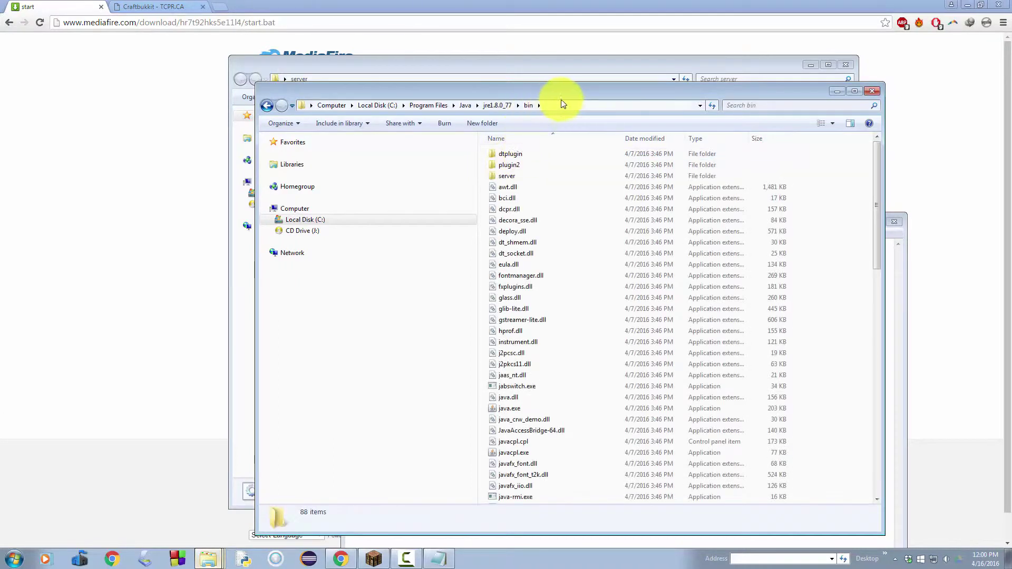
pyautogui.click(561, 104)
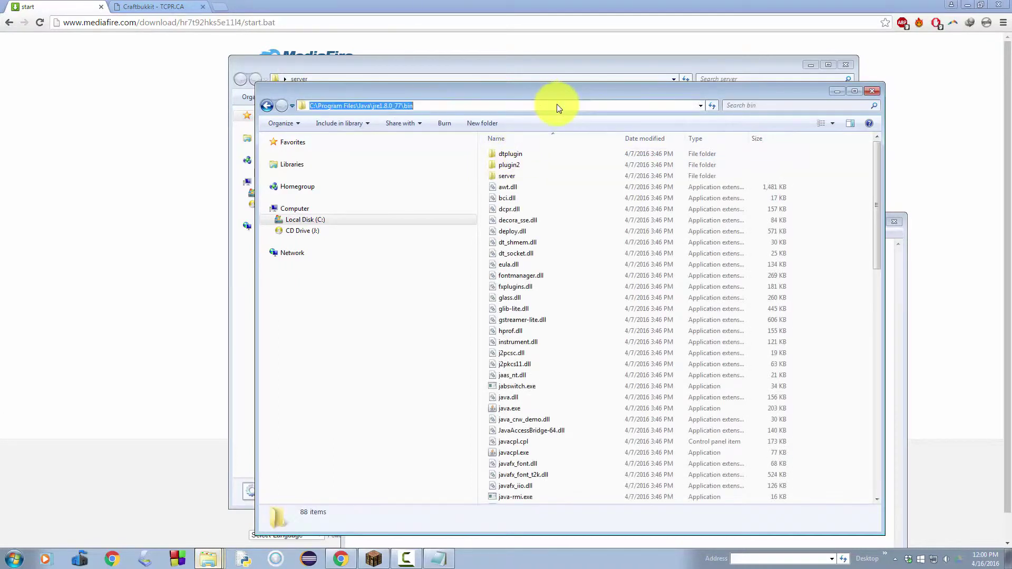
pyautogui.click(872, 91)
# Review the Java bin folder path and the -Xms and -Xmx memory values in start.bat.
pyautogui.click(356, 258)
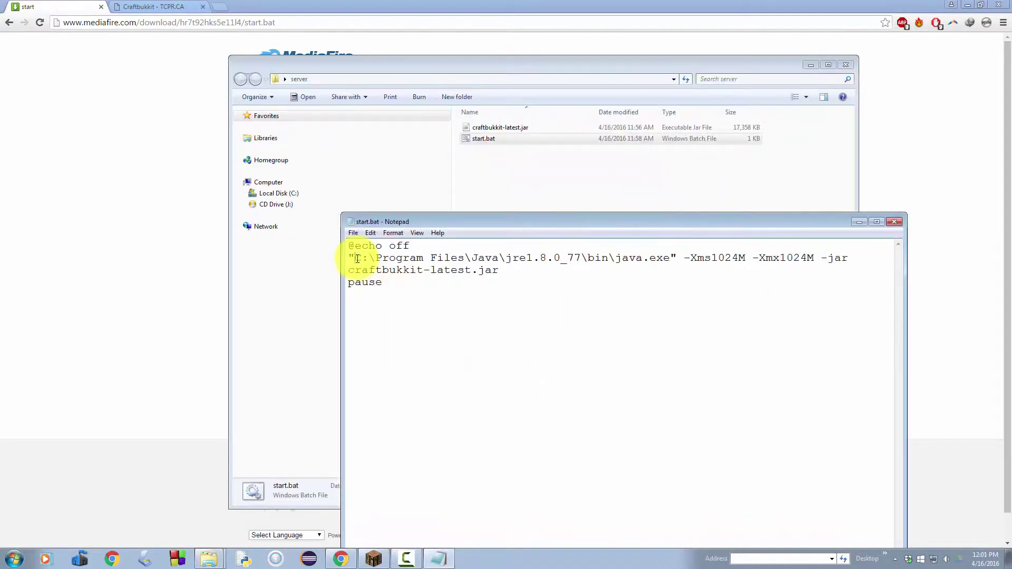
pyautogui.moveTo(358, 258)
pyautogui.mouseDown()
pyautogui.moveTo(612, 258)
pyautogui.moveTo(356, 261)
pyautogui.mouseUp()
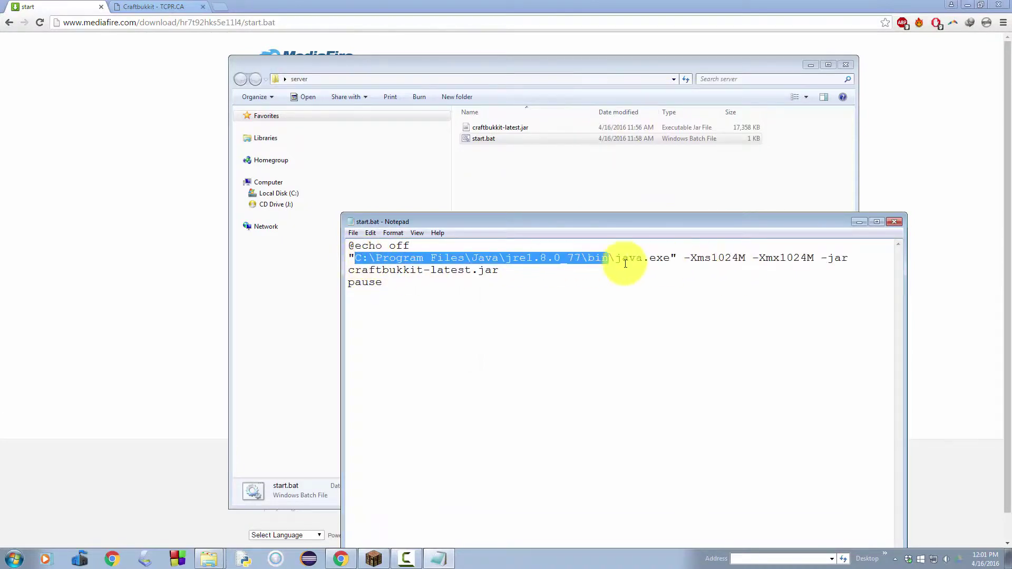
pyautogui.moveTo(608, 259); pyautogui.dragTo(801, 261)
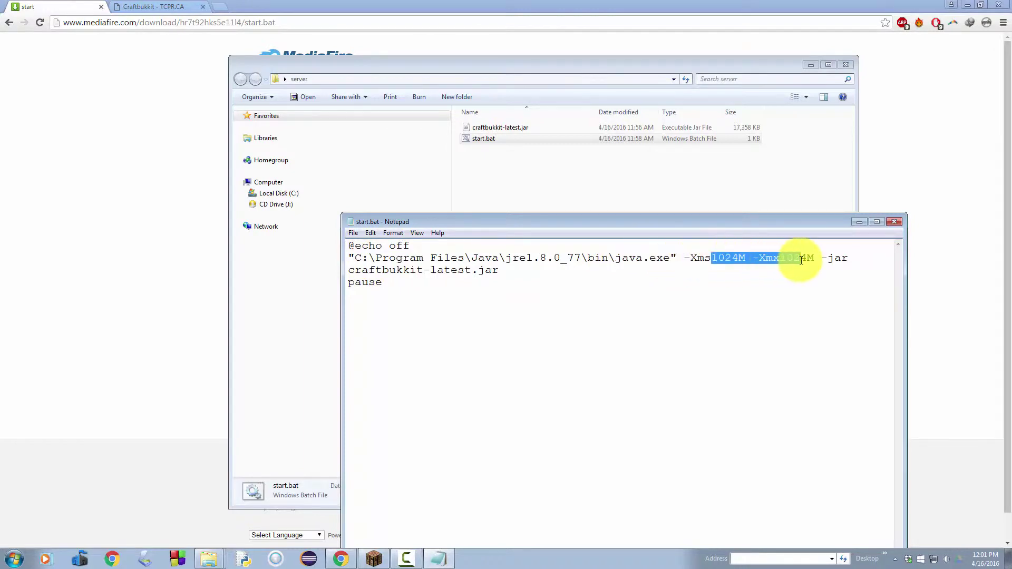
# Try other memory values in start.bat, such as 2048 for -Xms, and set both -Xms and -Xmx back to 1024M.
pyautogui.moveTo(712, 260); pyautogui.dragTo(810, 262)
pyautogui.write('2048')
pyautogui.write('51')
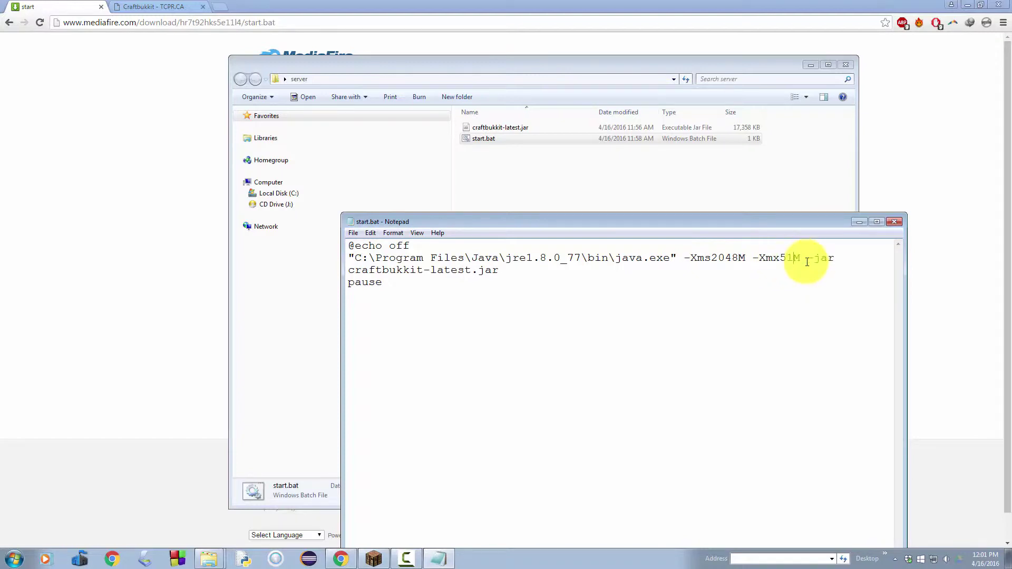
pyautogui.write('48')
pyautogui.moveTo(779, 260); pyautogui.dragTo(805, 260)
pyautogui.write('1024')
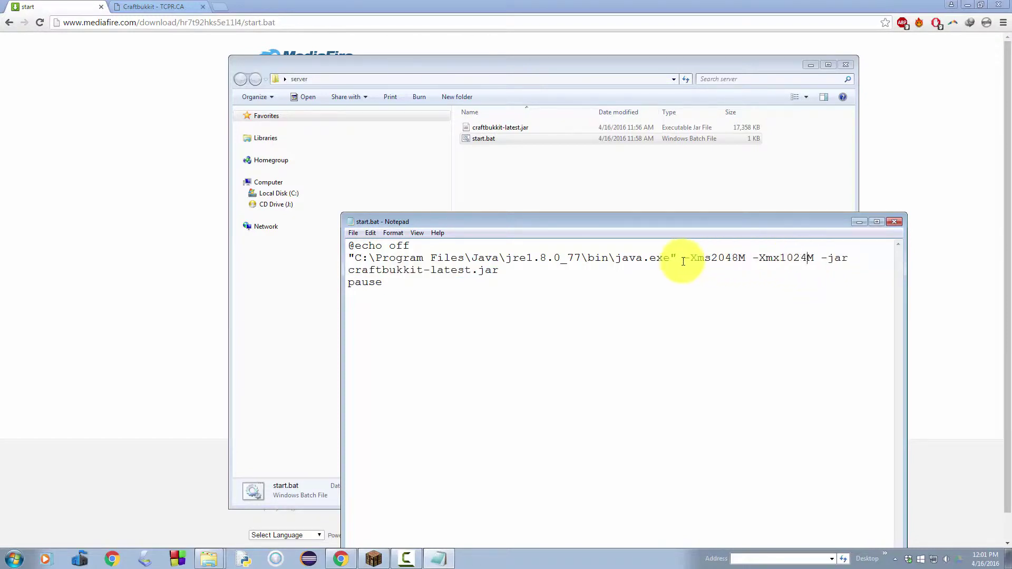
pyautogui.moveTo(712, 259); pyautogui.dragTo(738, 259)
pyautogui.write('1024')
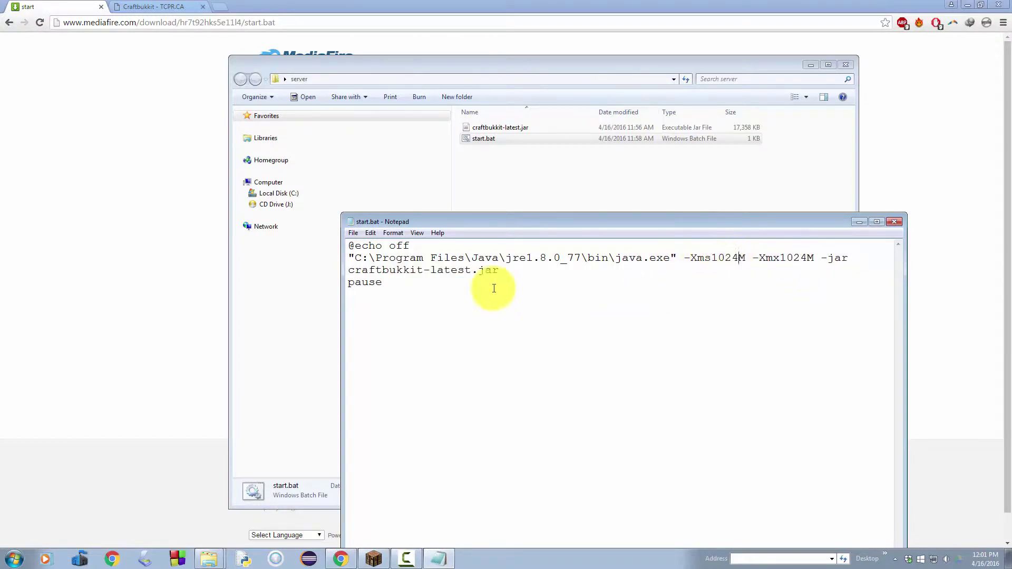
# Compare the jar name in start.bat, including its .jar extension, with the name of the jar file in the server folder.
pyautogui.moveTo(349, 270); pyautogui.dragTo(540, 272)
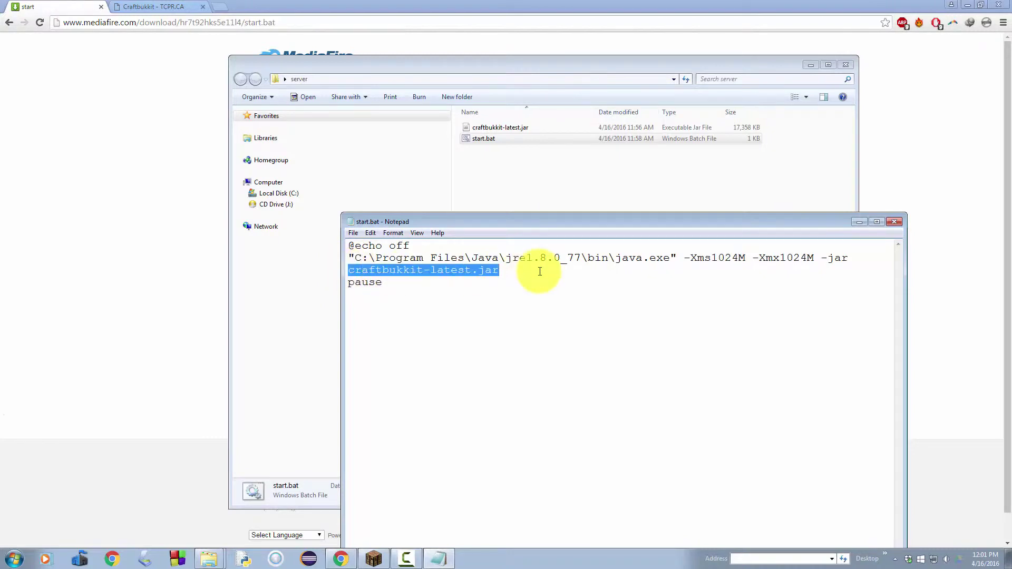
pyautogui.click(499, 132)
pyautogui.rightClick(499, 132)
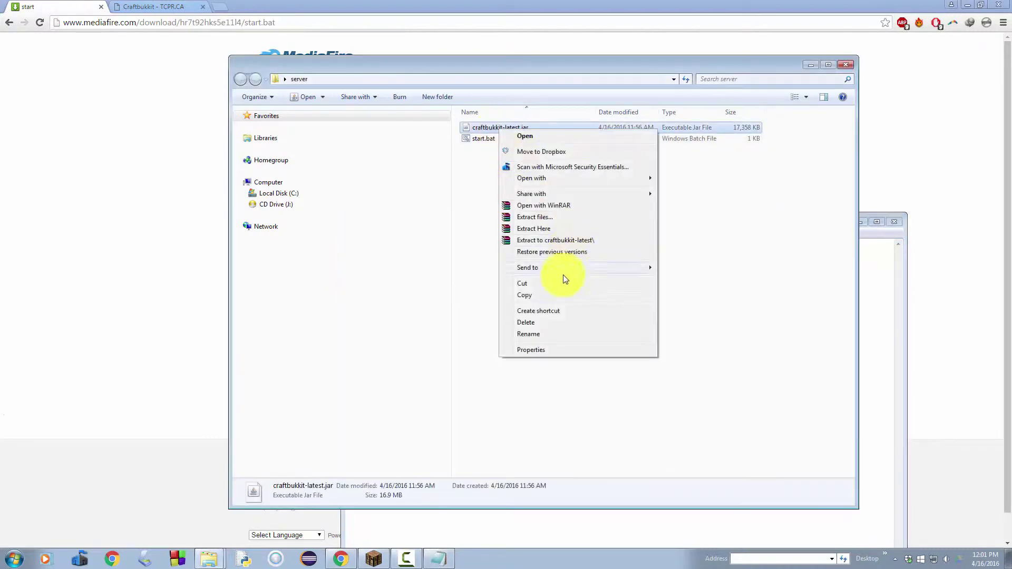
pyautogui.click(548, 334)
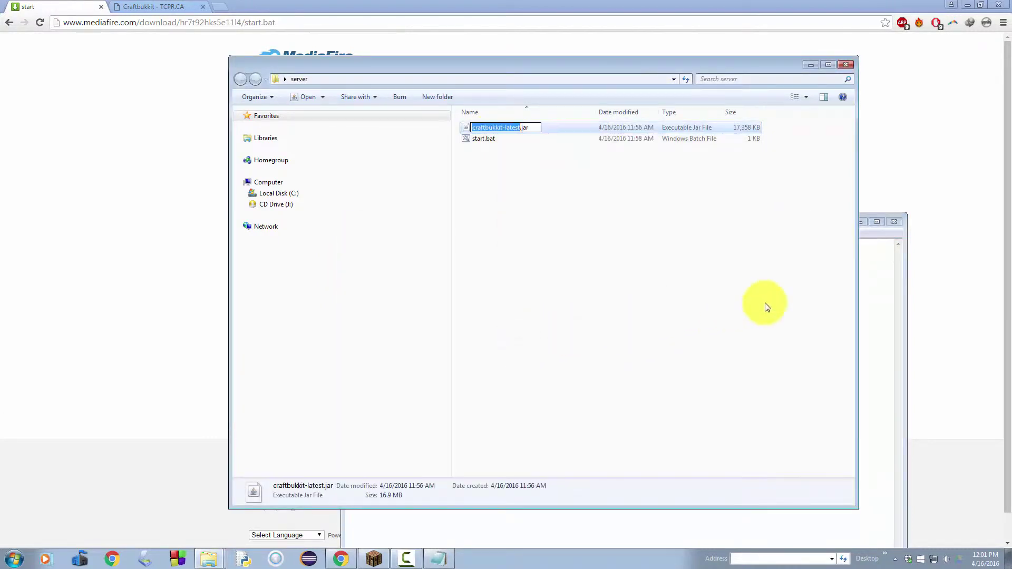
pyautogui.click(889, 318)
pyautogui.moveTo(349, 270); pyautogui.dragTo(316, 268)
pyautogui.click(472, 271)
pyautogui.moveTo(499, 271); pyautogui.dragTo(475, 272)
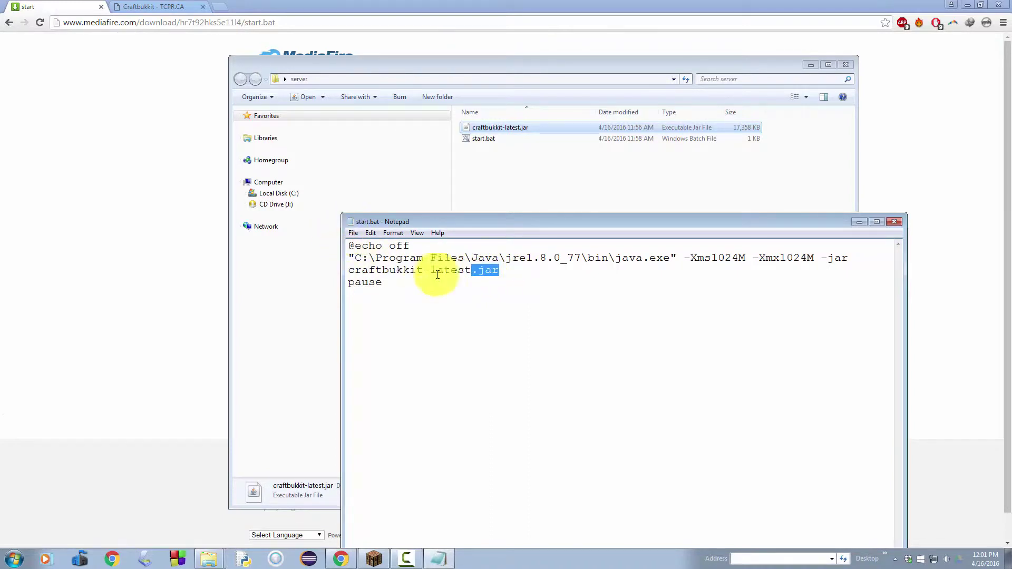
pyautogui.click(472, 271)
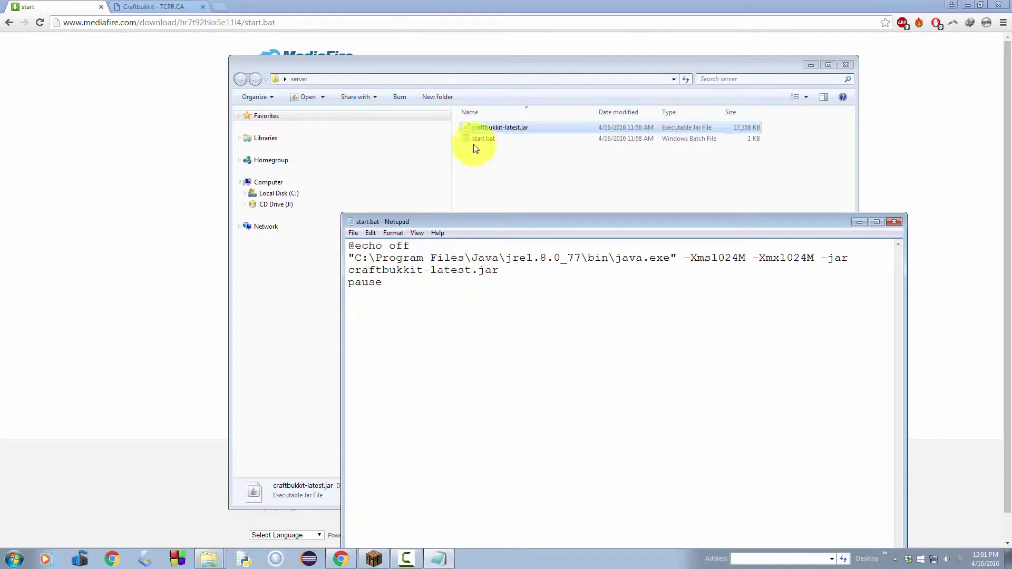
# Save and close start.bat, and run it from the server folder, accepting the security warning.
pyautogui.click(356, 234)
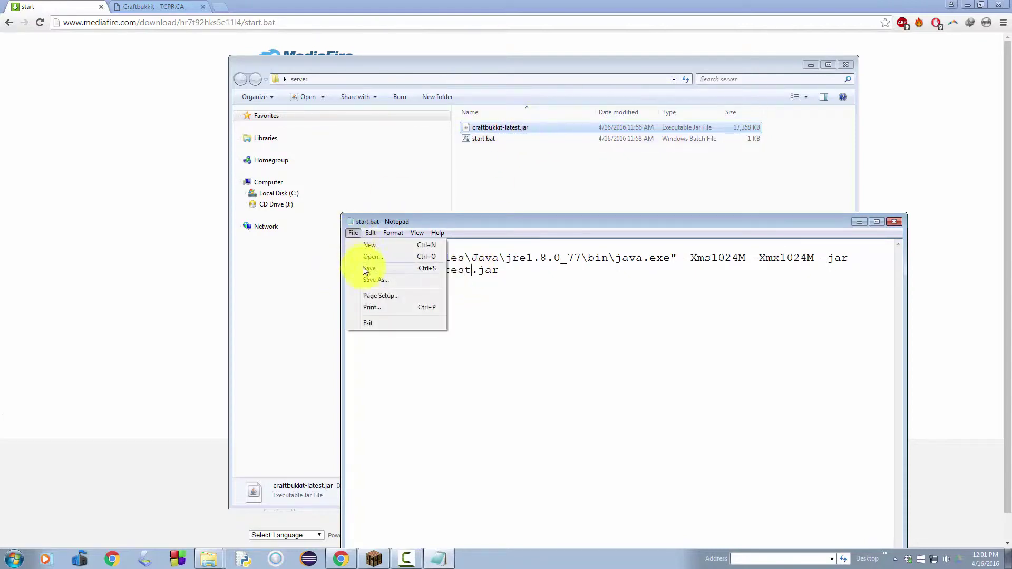
pyautogui.click(364, 270)
pyautogui.click(896, 224)
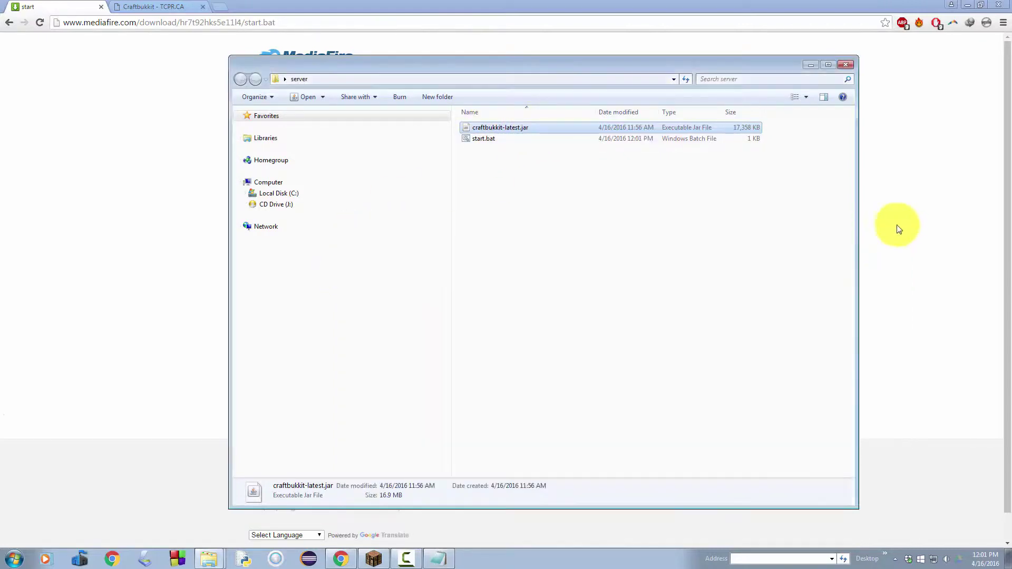
pyautogui.doubleClick(515, 142)
pyautogui.click(519, 292)
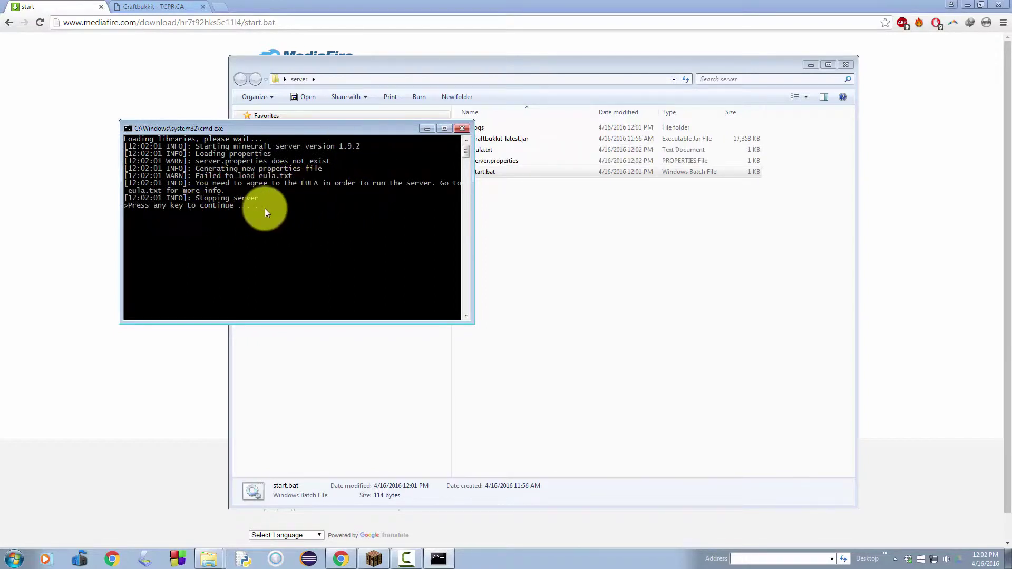
# Close the stopped server console, set eula to true in eula.txt, and save and close the file.
pyautogui.press('Return')
pyautogui.doubleClick(528, 149)
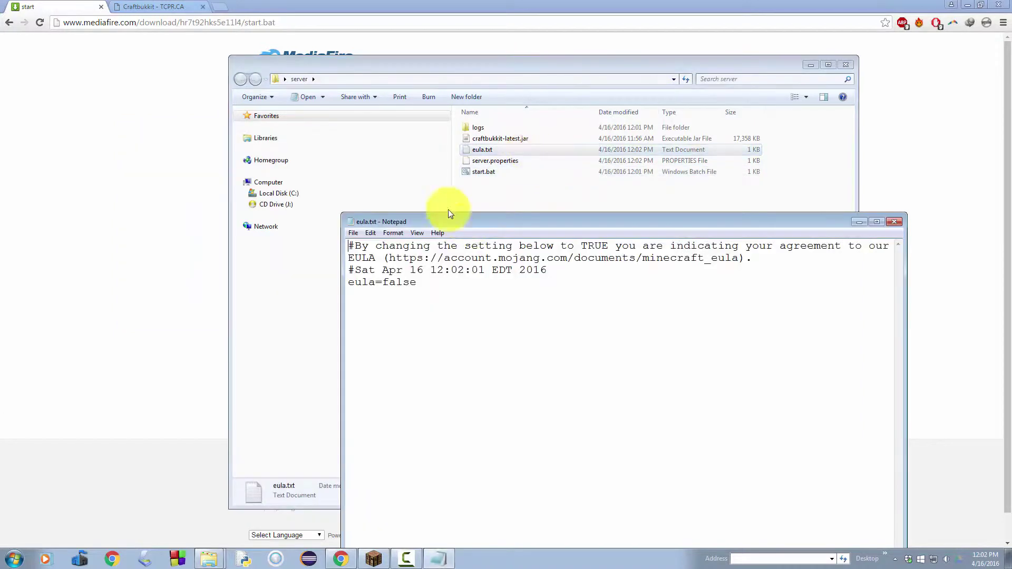
pyautogui.moveTo(417, 283); pyautogui.dragTo(381, 285)
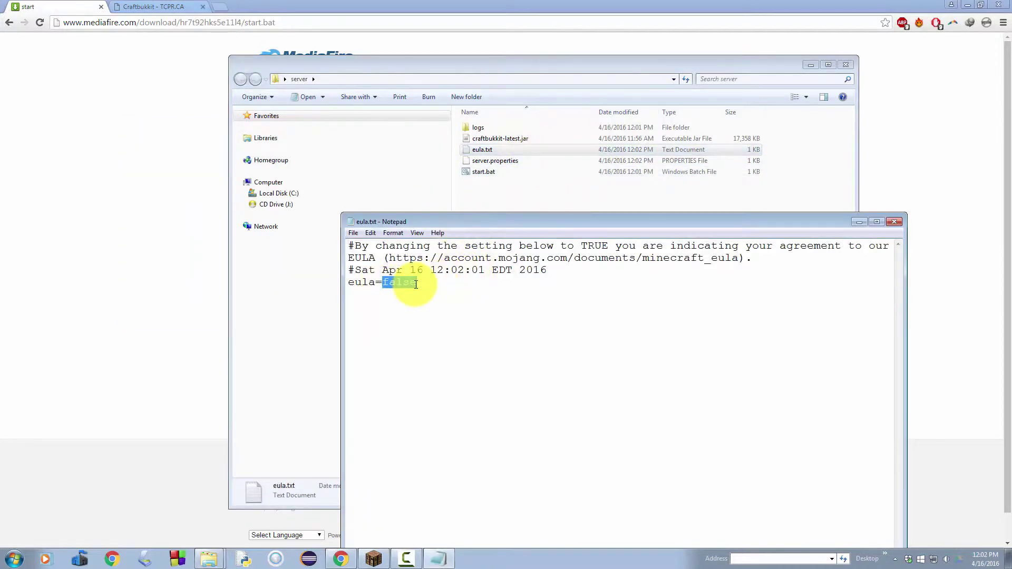
pyautogui.write('true')
pyautogui.click(353, 233)
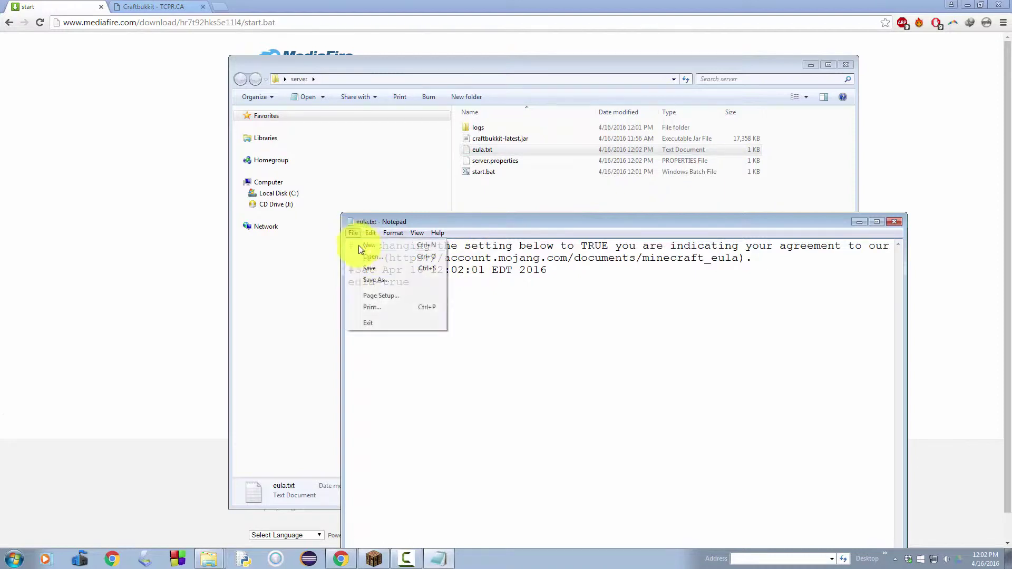
pyautogui.click(363, 267)
pyautogui.click(894, 224)
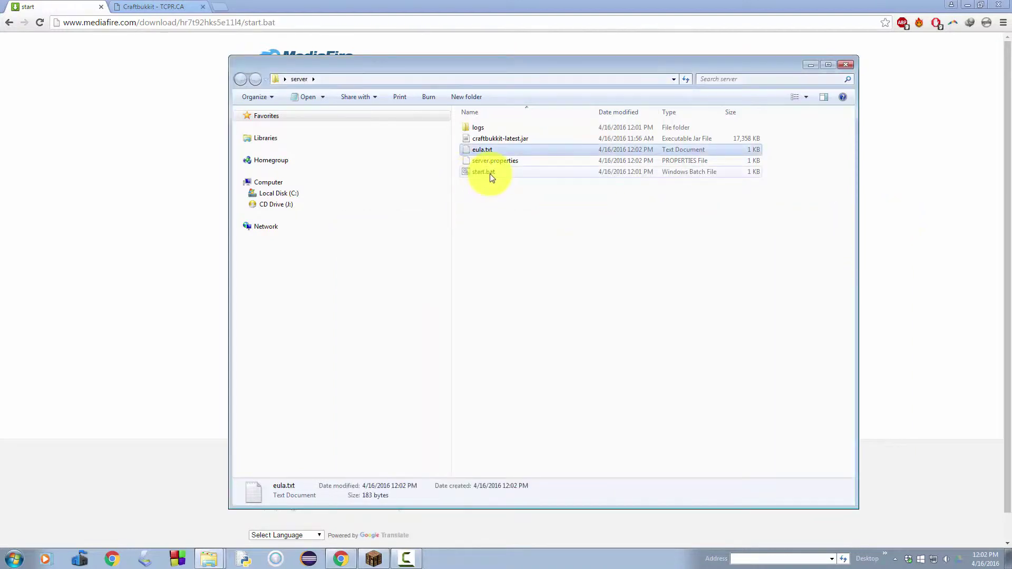
# Run start.bat again, and once the server has finished loading, shut it down with the stop command and close its console.
pyautogui.doubleClick(490, 173)
pyautogui.click(539, 290)
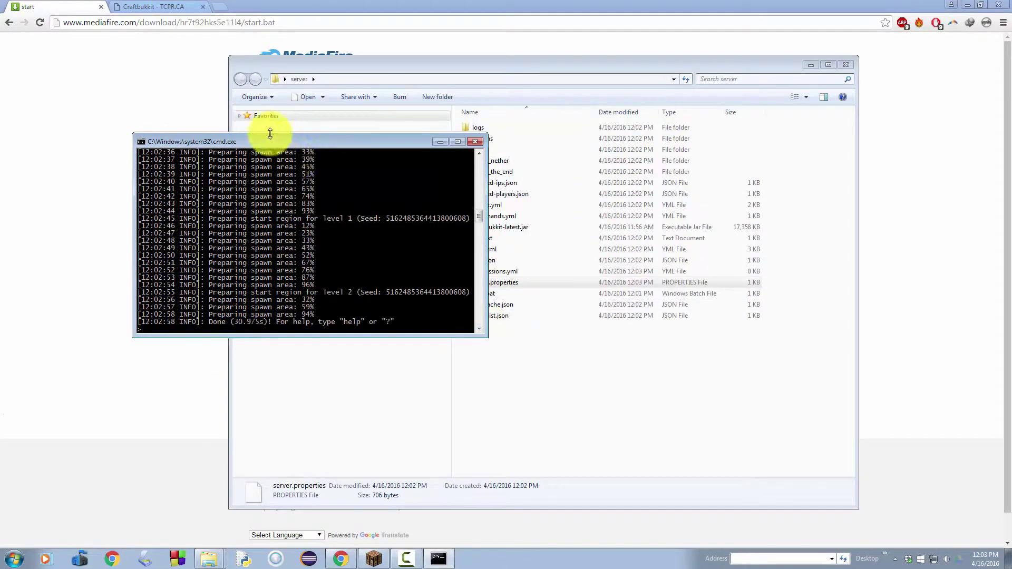
pyautogui.moveTo(277, 141); pyautogui.dragTo(226, 107)
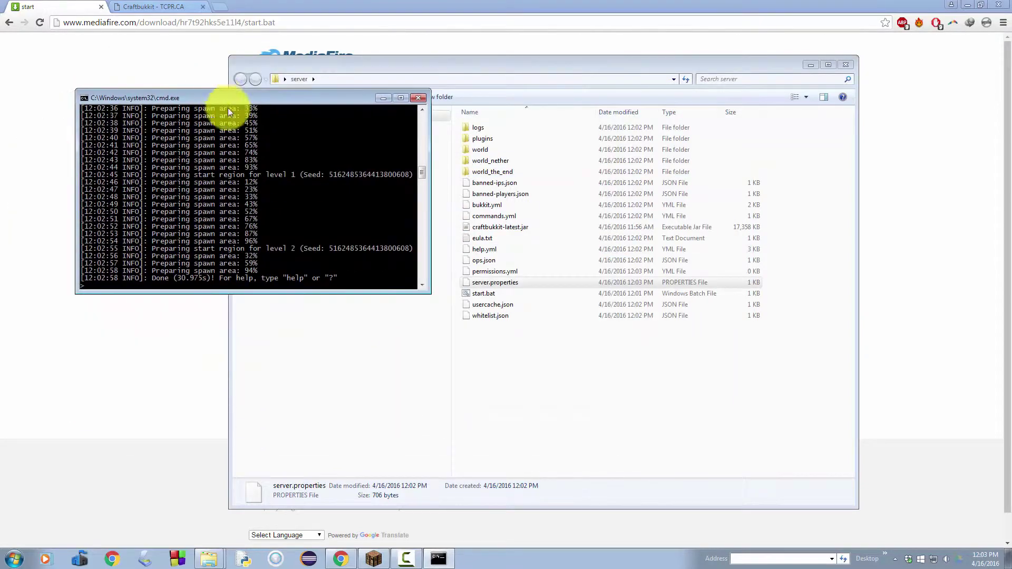
pyautogui.write('s')
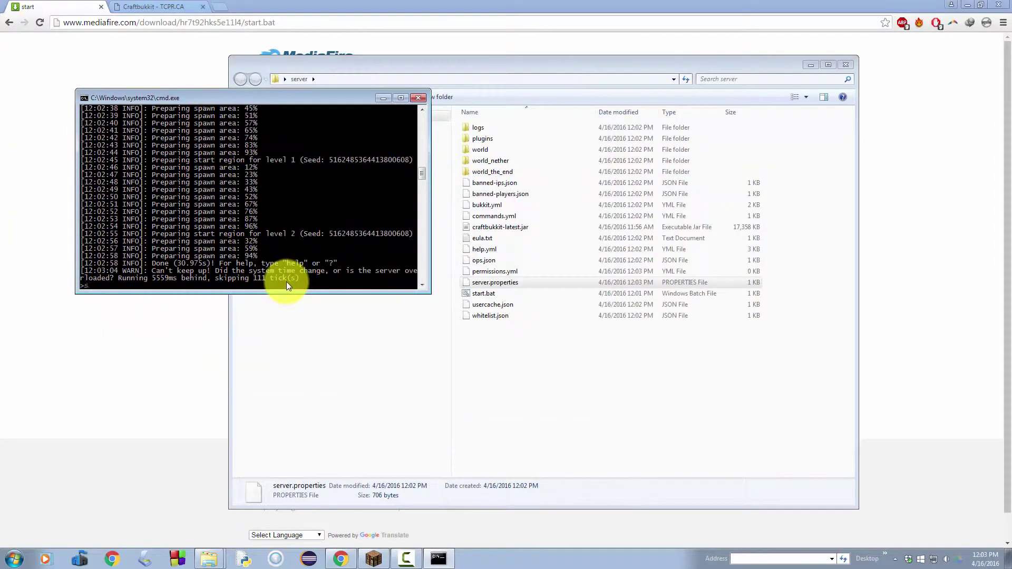
pyautogui.write('top')
pyautogui.press('Return')
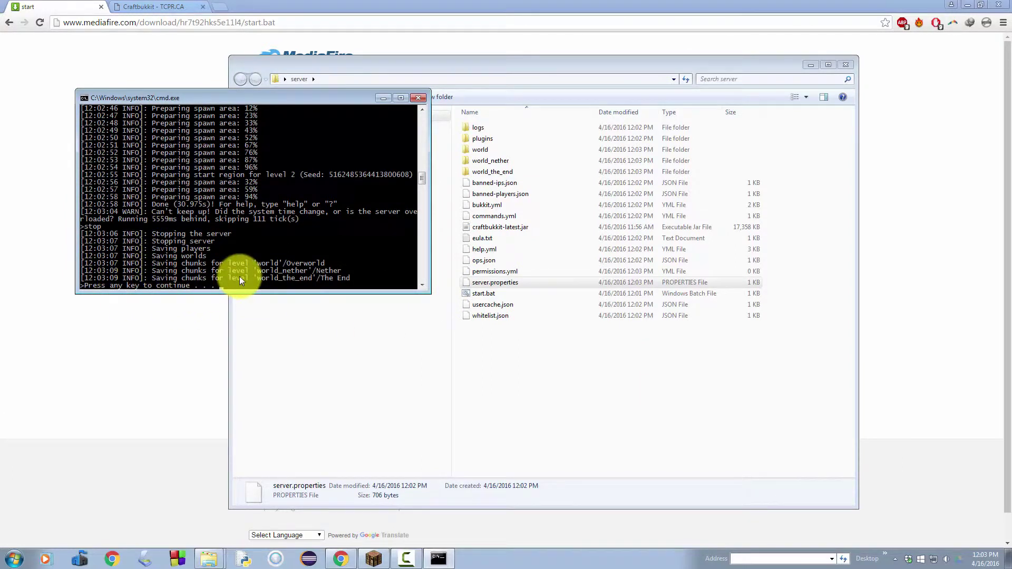
pyautogui.press('Return')
# Open server.properties from the server folder, choosing Notepad from the installed programs as the program for this file type.
pyautogui.moveTo(571, 357); pyautogui.dragTo(514, 16)
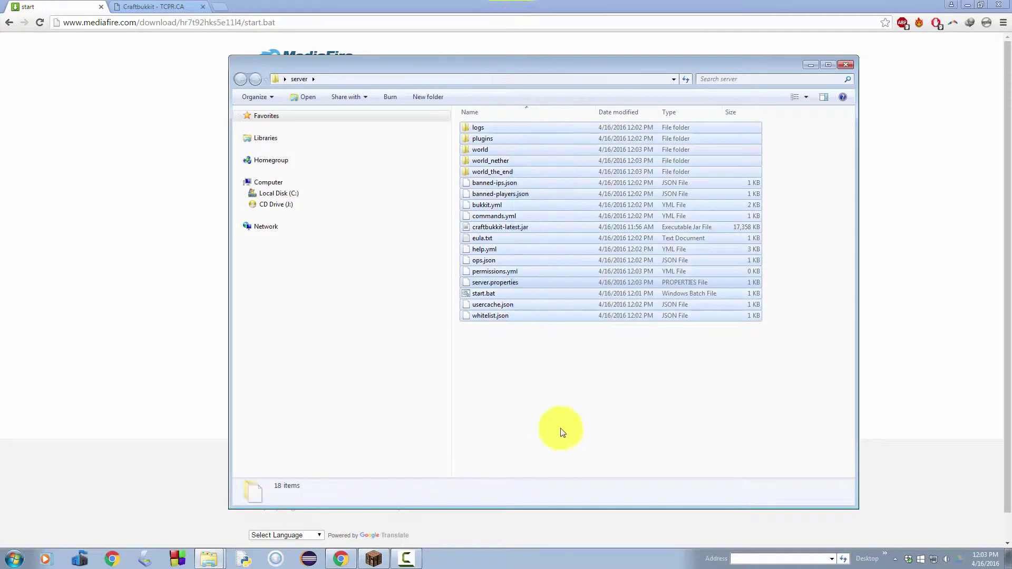
pyautogui.click(559, 425)
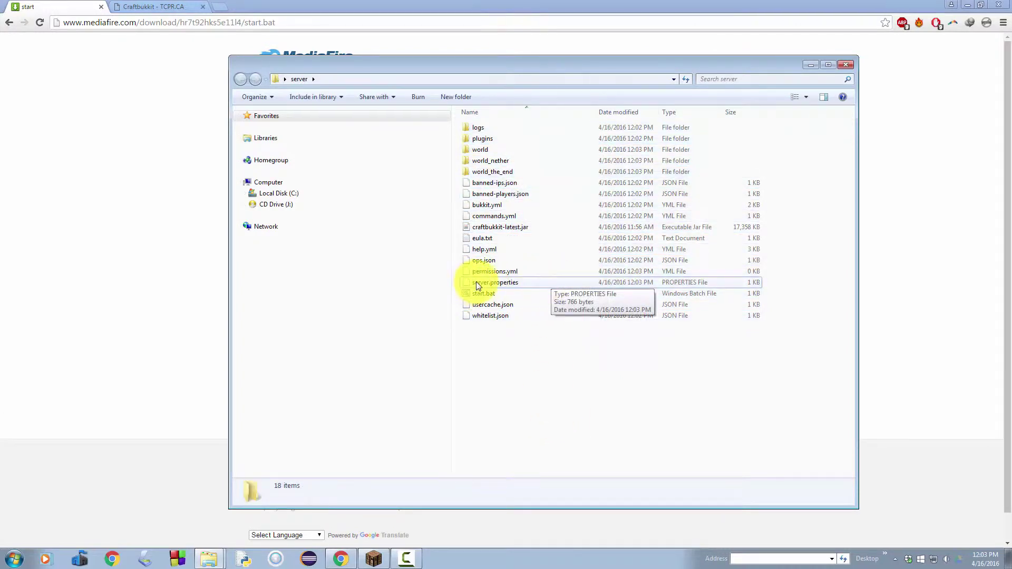
pyautogui.doubleClick(525, 285)
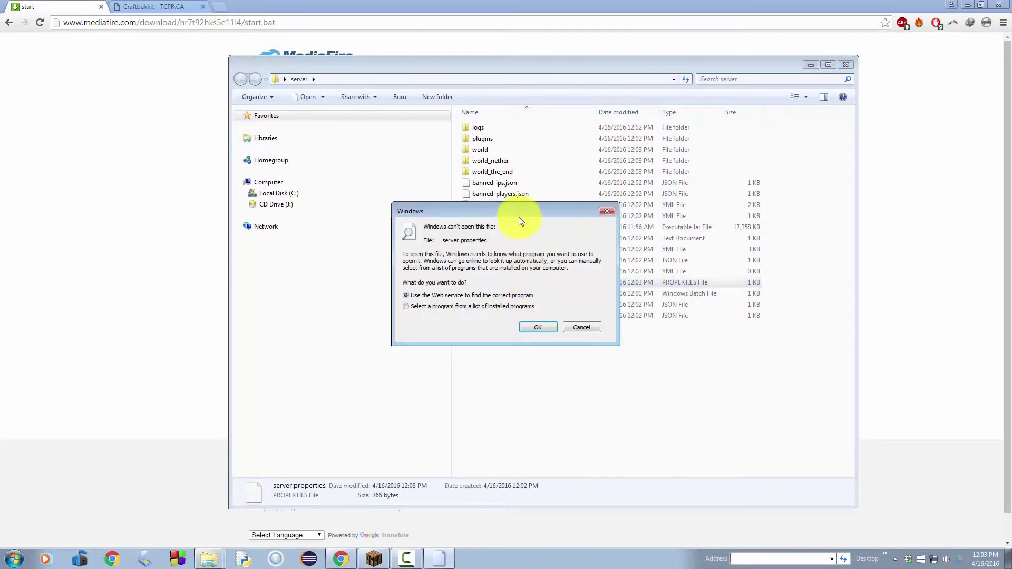
pyautogui.moveTo(519, 215); pyautogui.dragTo(637, 342)
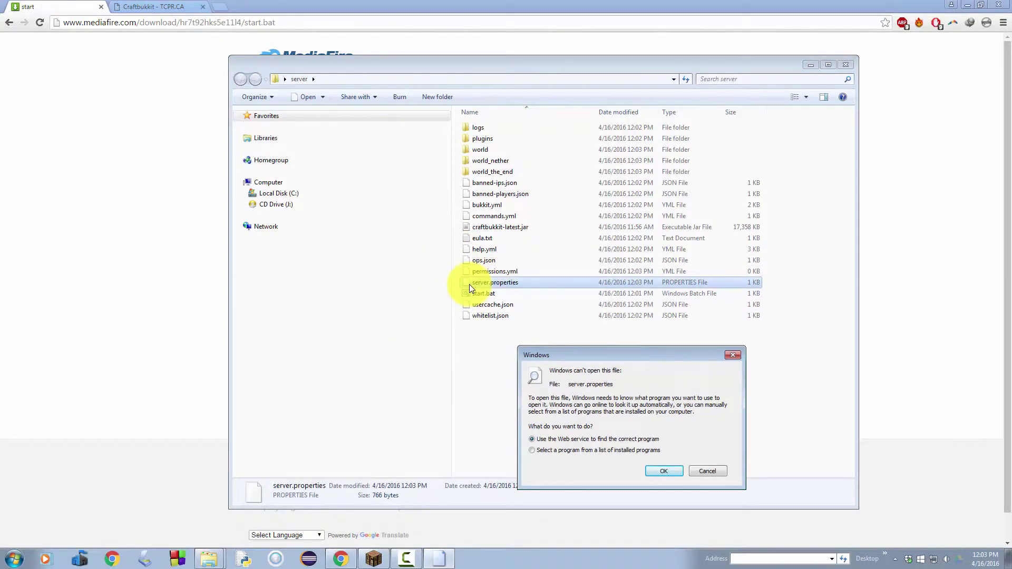
pyautogui.click(537, 450)
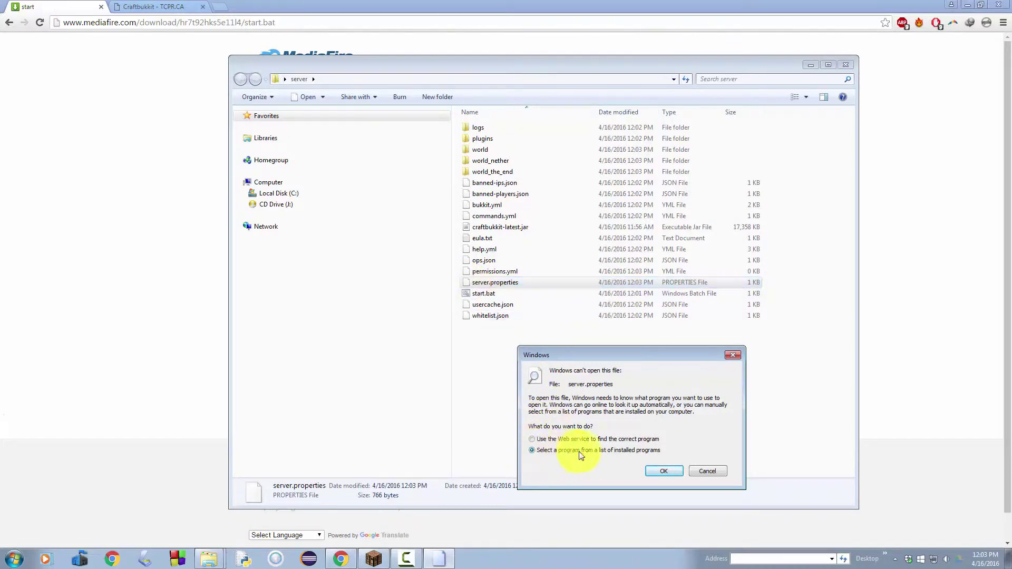
pyautogui.click(664, 472)
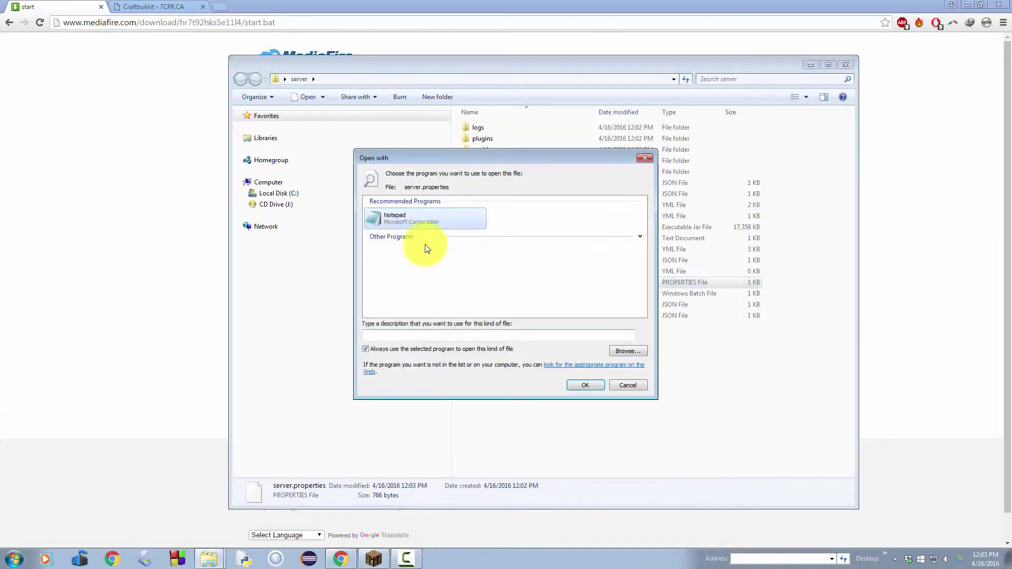
pyautogui.click(596, 384)
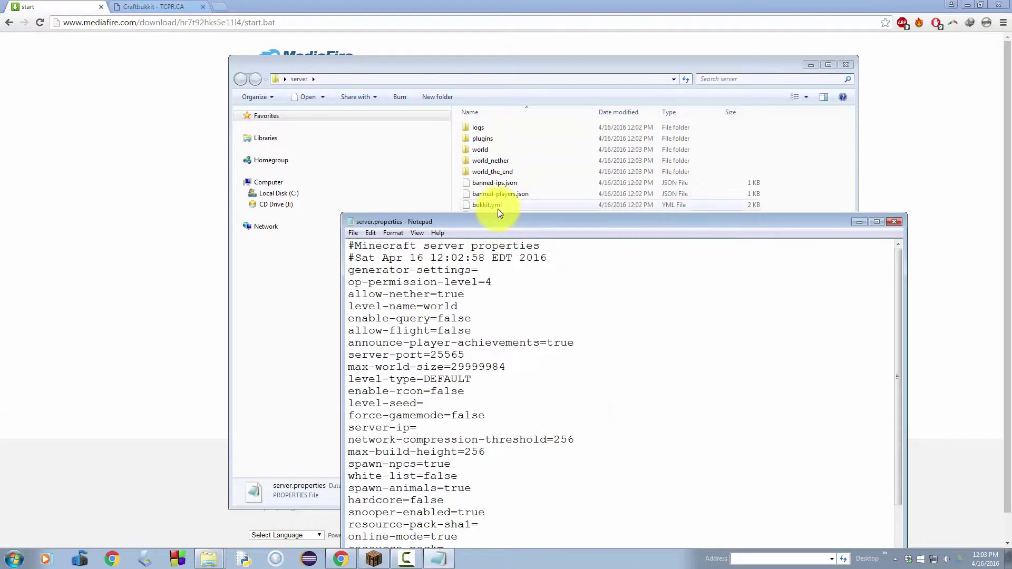
pyautogui.moveTo(498, 209); pyautogui.dragTo(451, 58)
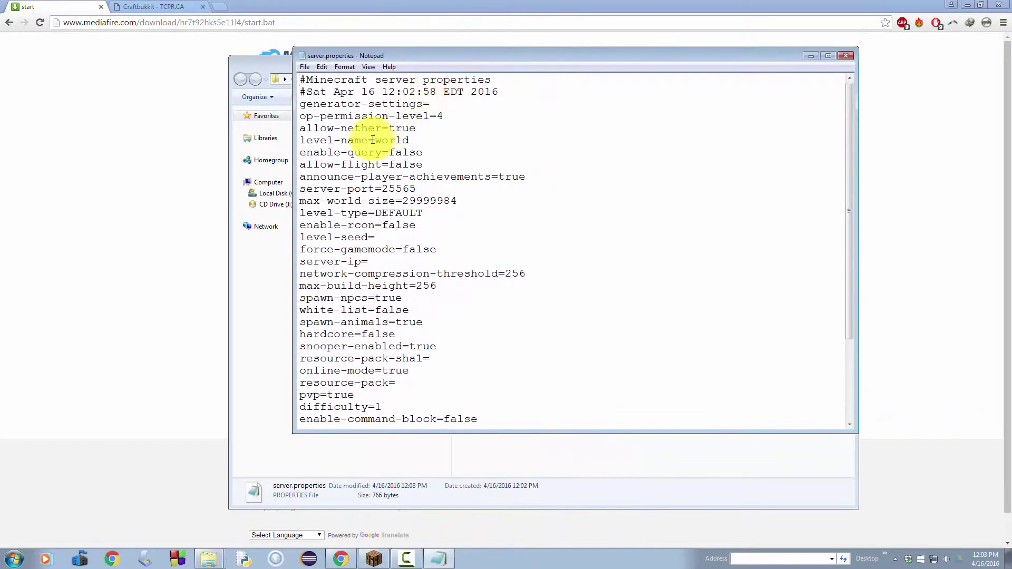
# Review op-permission-level, allow-nether and level-name in server.properties, and compare the level name with the three world folders in the server folder.
pyautogui.moveTo(396, 91); pyautogui.dragTo(445, 115)
pyautogui.click(446, 115)
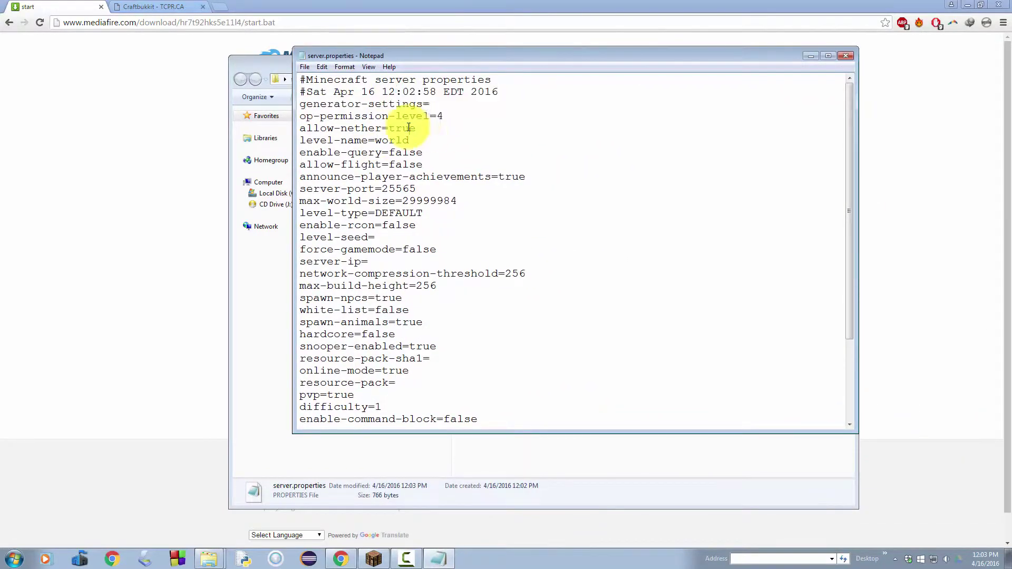
pyautogui.moveTo(428, 126); pyautogui.dragTo(375, 141)
pyautogui.moveTo(456, 56); pyautogui.dragTo(478, 197)
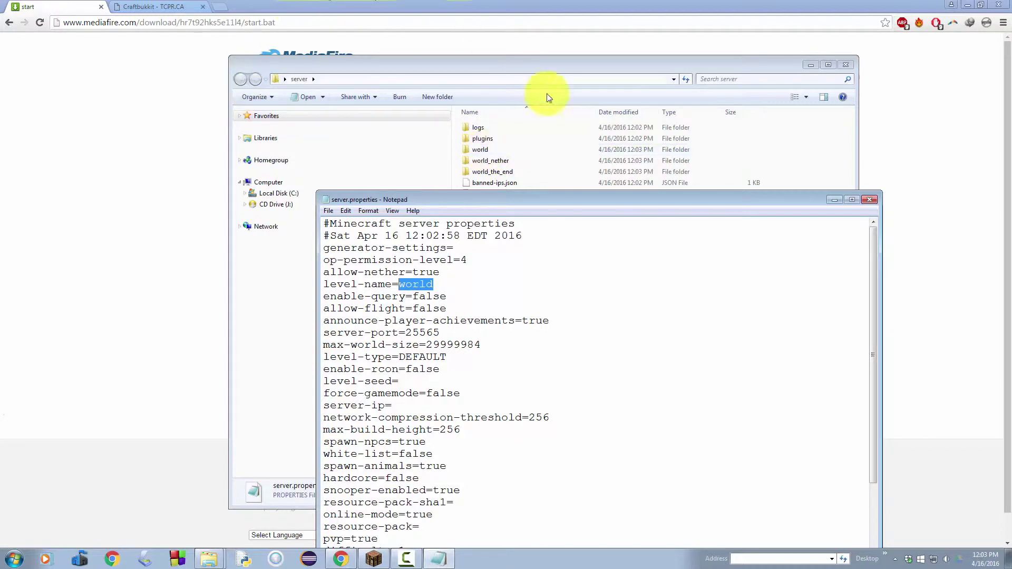
pyautogui.click(535, 172)
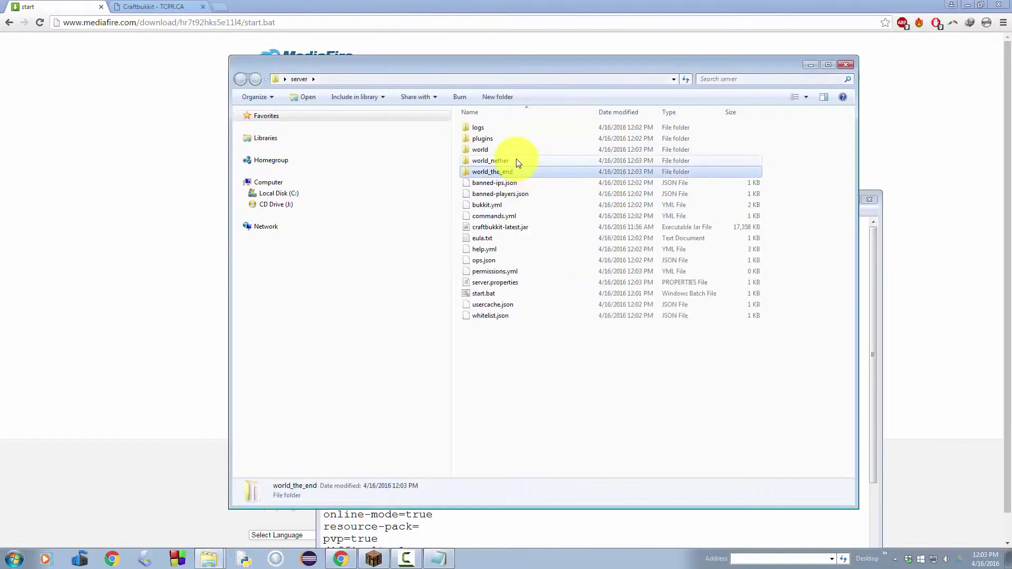
pyautogui.keyDown('ctrl'); pyautogui.click(516, 159); pyautogui.keyUp('ctrl')
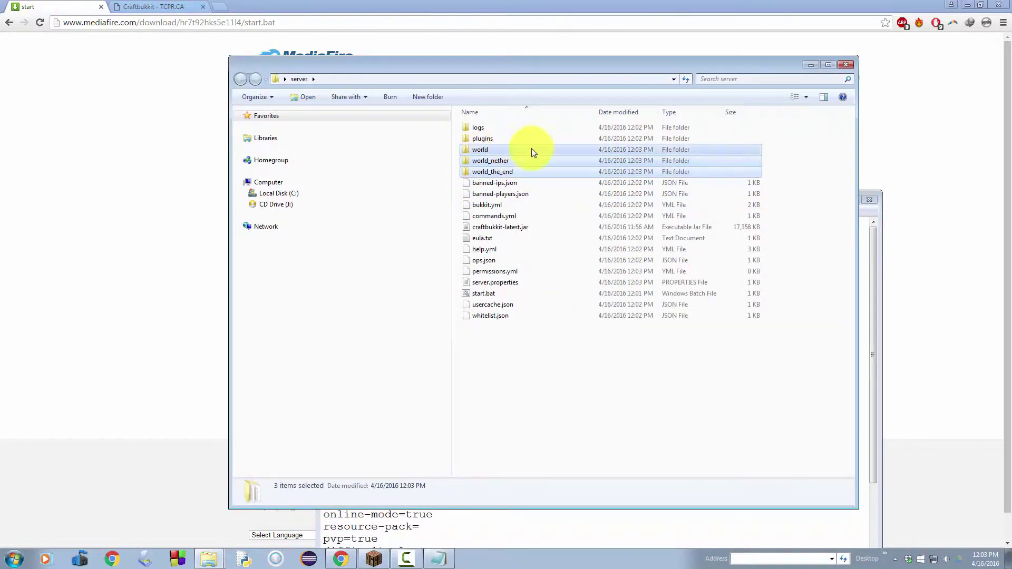
pyautogui.click(865, 306)
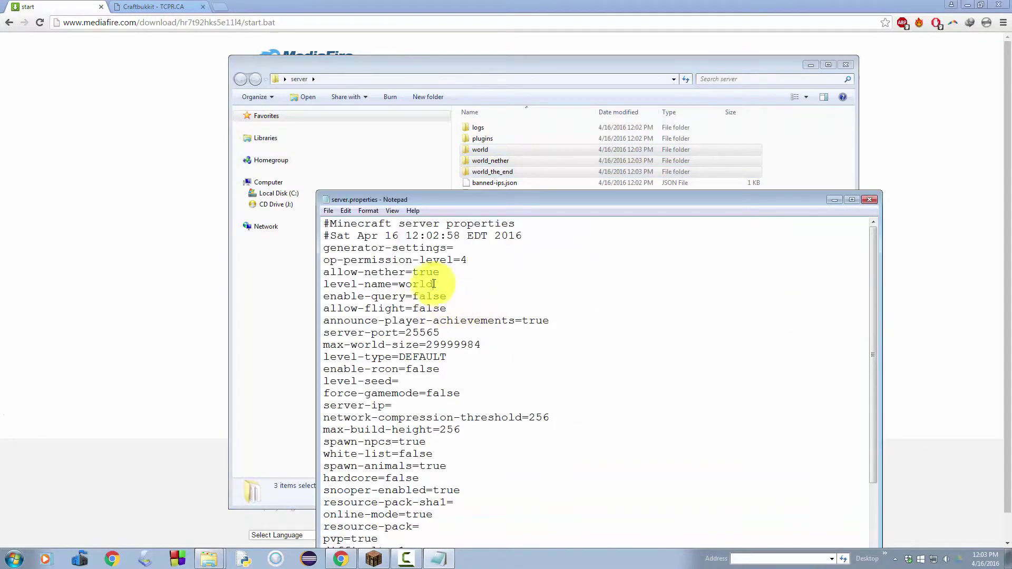
pyautogui.moveTo(433, 285); pyautogui.dragTo(401, 284)
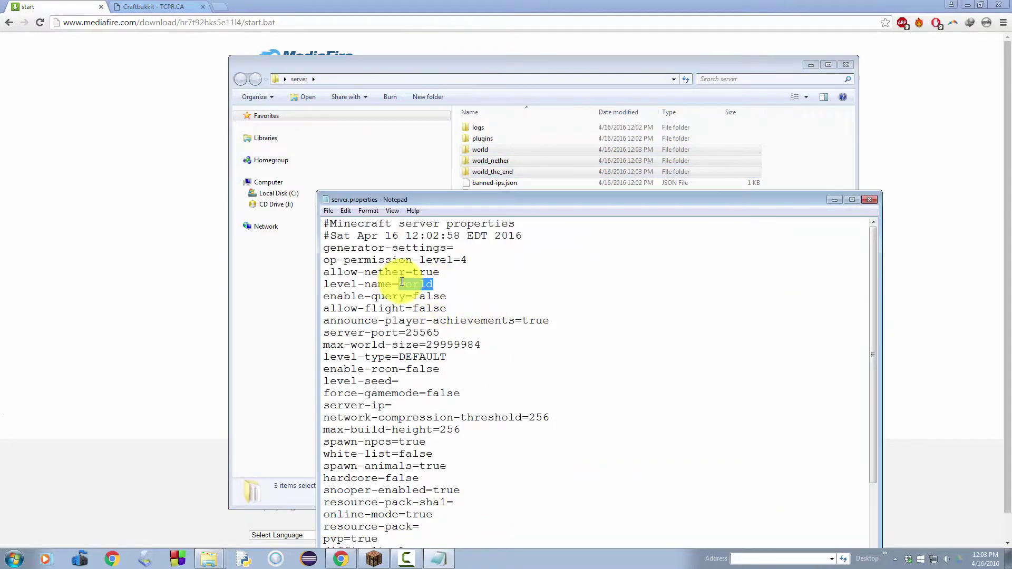
pyautogui.click(481, 72)
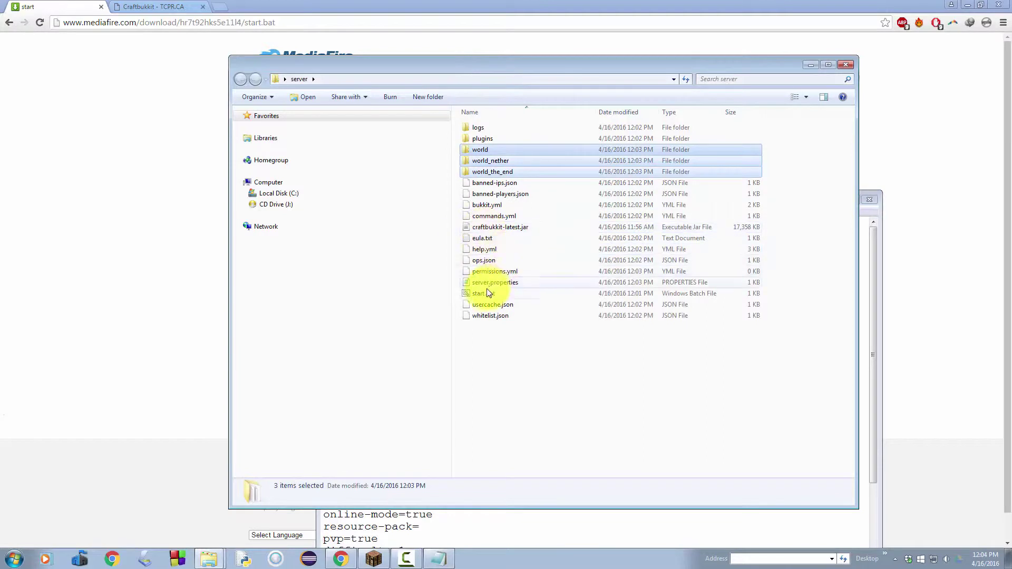
pyautogui.click(867, 296)
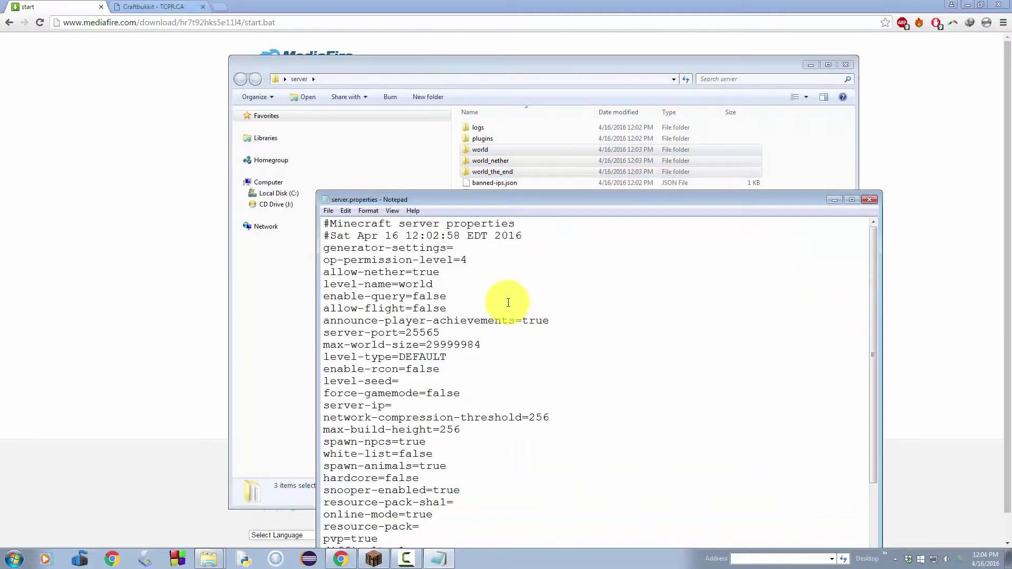
# Review the allow-flight, server-port, max-world-size, level-seed and force-gamemode settings in server.properties.
pyautogui.moveTo(456, 309); pyautogui.dragTo(415, 309)
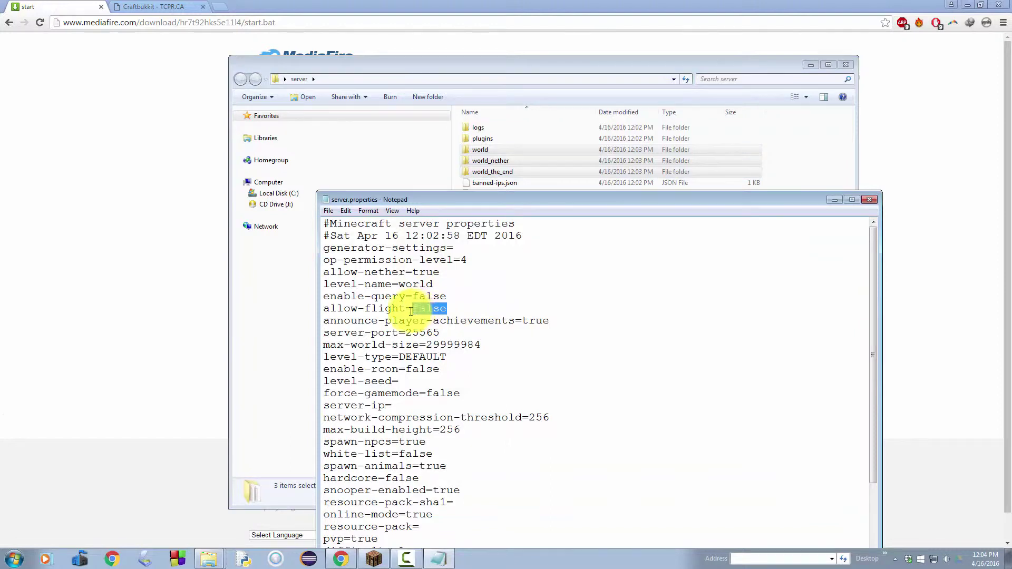
pyautogui.moveTo(441, 333); pyautogui.dragTo(406, 330)
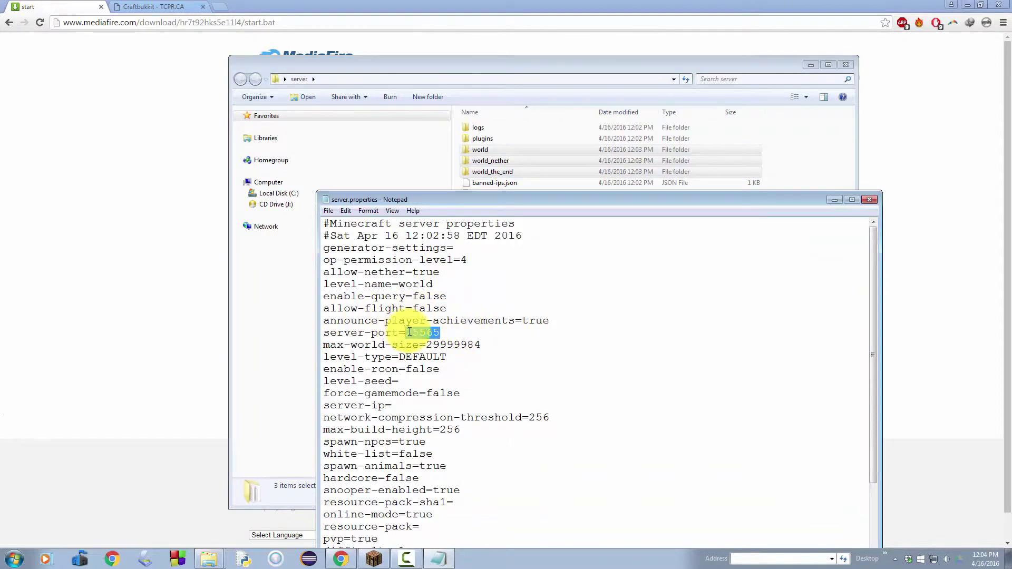
pyautogui.doubleClick(429, 333)
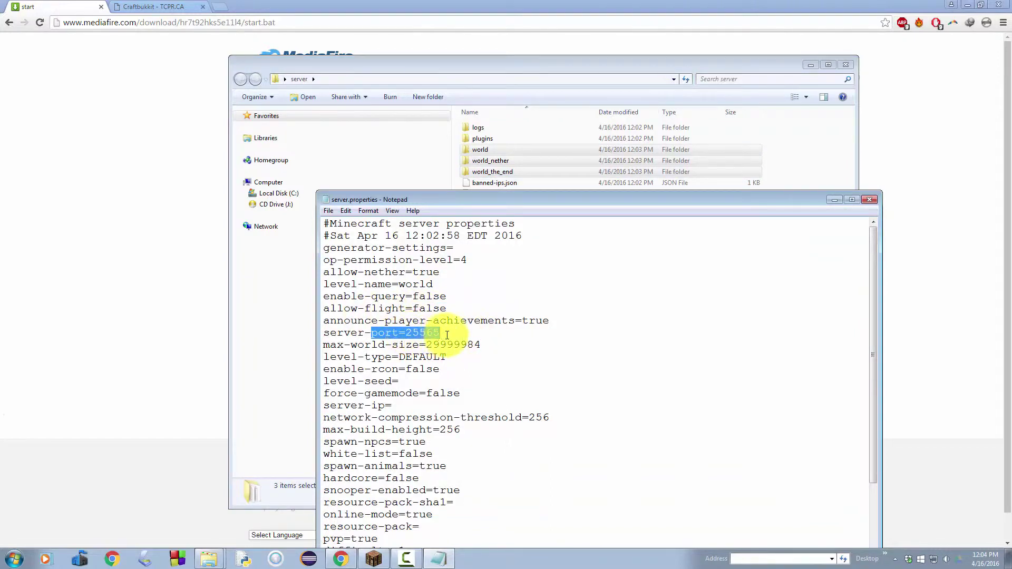
pyautogui.moveTo(518, 345); pyautogui.dragTo(436, 346)
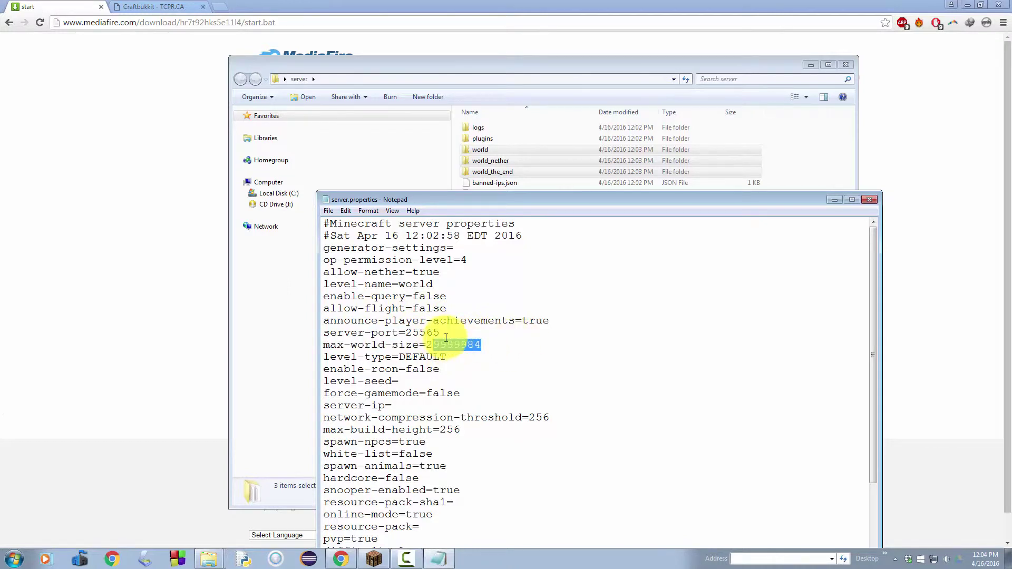
pyautogui.scroll(-2, 416, 379)
pyautogui.click(404, 310)
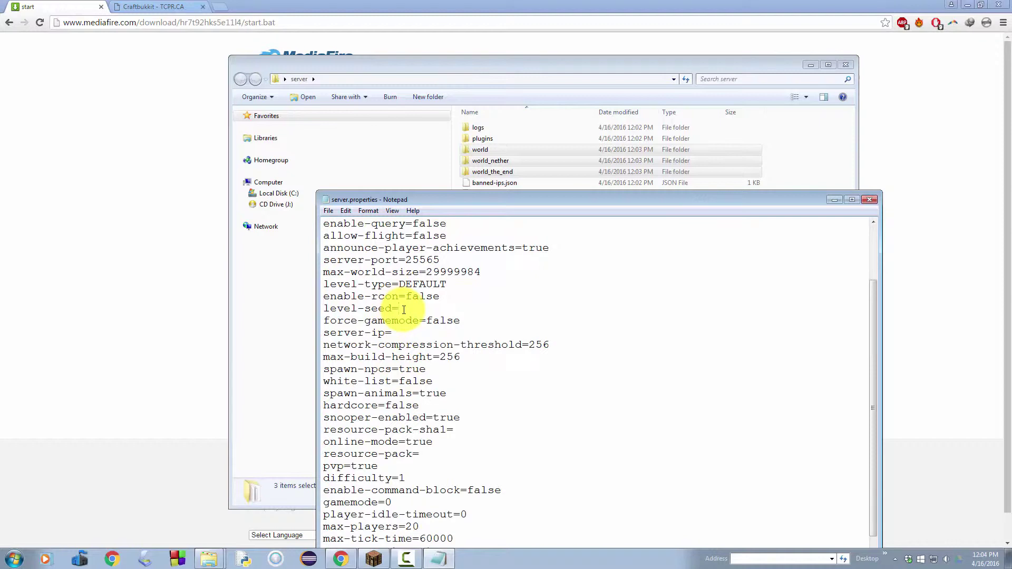
pyautogui.moveTo(475, 321); pyautogui.dragTo(426, 322)
# Look up the computer's IPv4 address by running ipconfig in a command prompt, and enter it as the server-ip value in server.properties.
pyautogui.click(402, 333)
pyautogui.moveTo(437, 202); pyautogui.dragTo(432, 162)
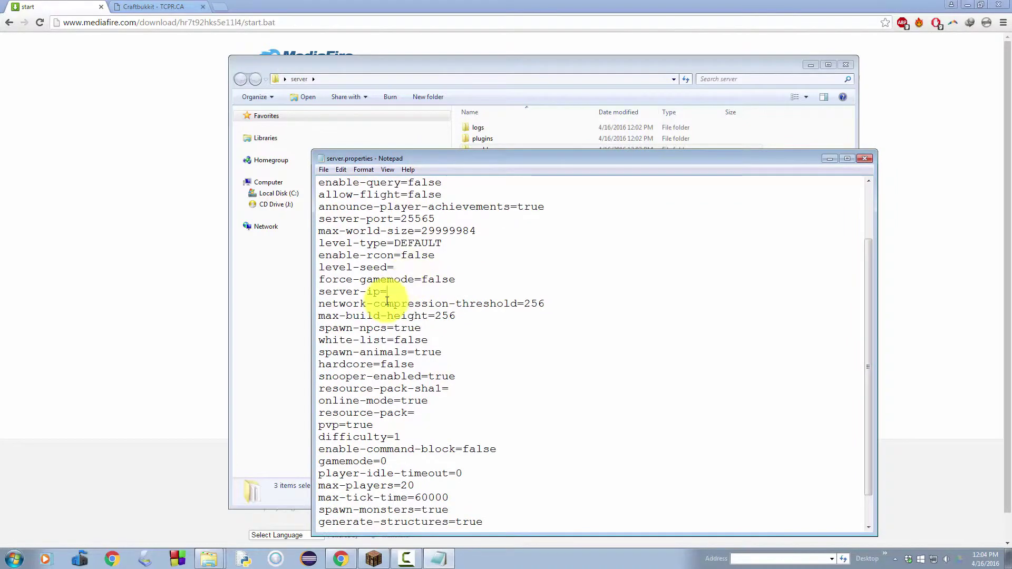
pyautogui.press('super+r')
pyautogui.write('cmd')
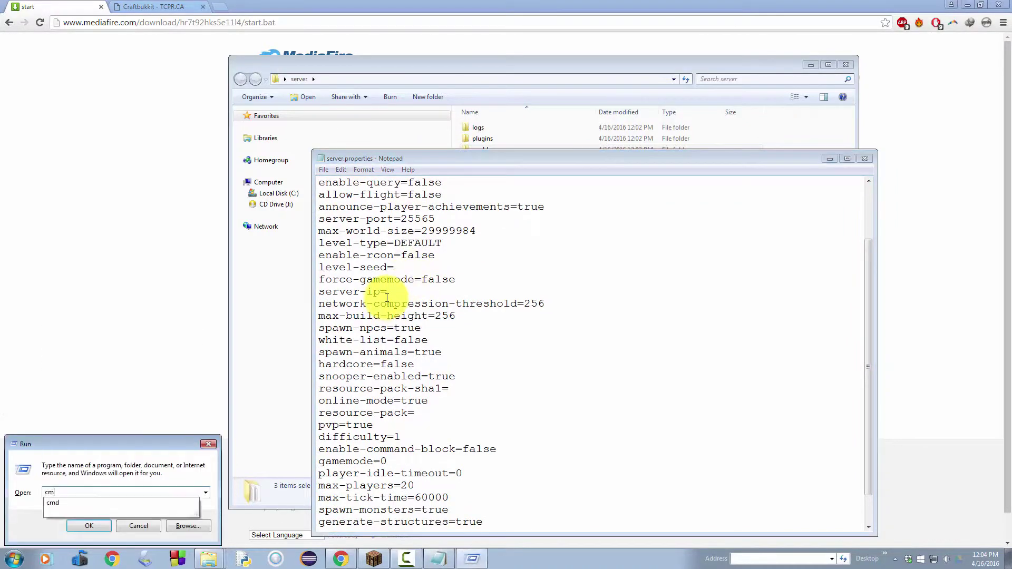
pyautogui.press('Return')
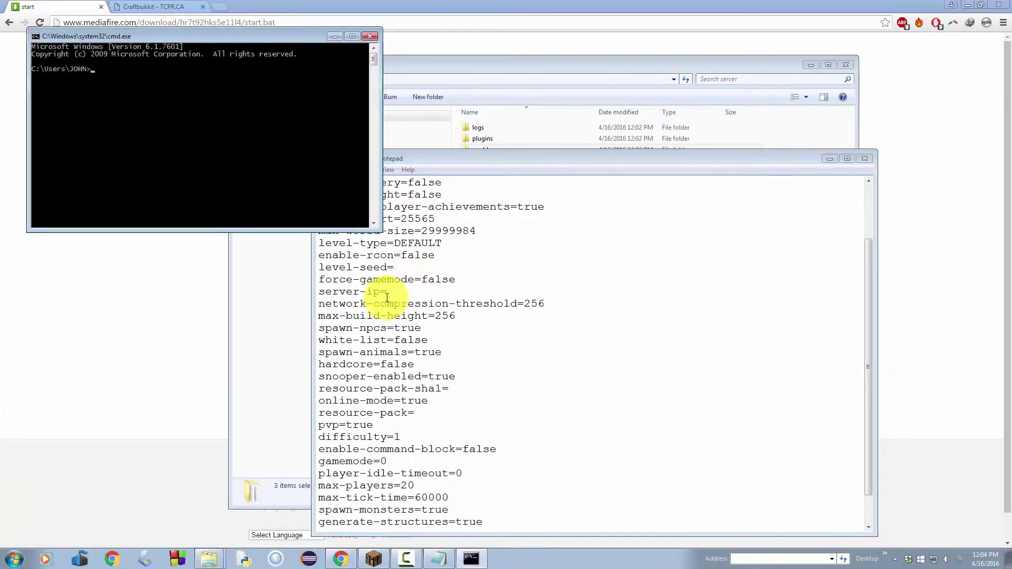
pyautogui.write('ipconfig')
pyautogui.press('Return')
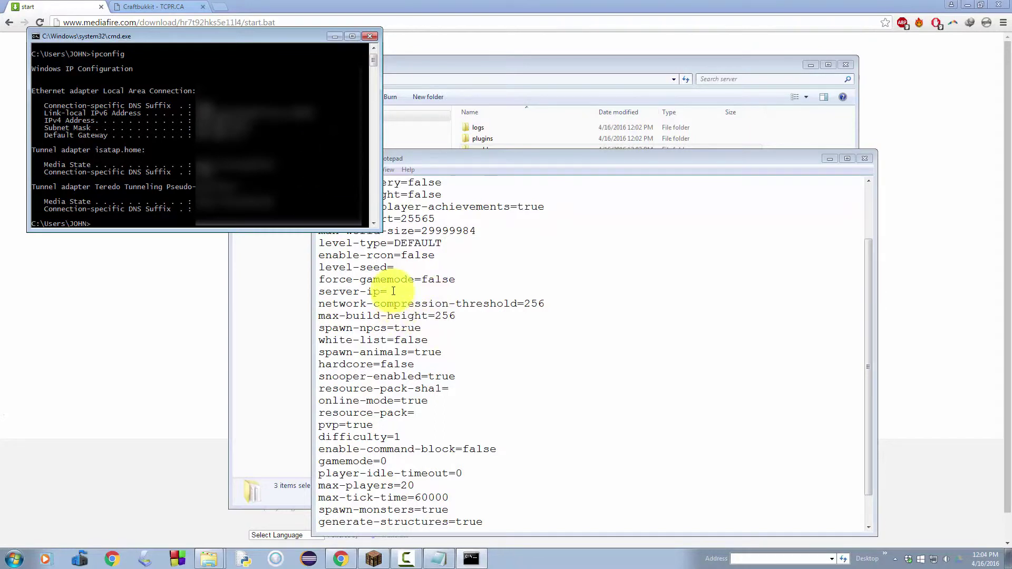
pyautogui.click(372, 37)
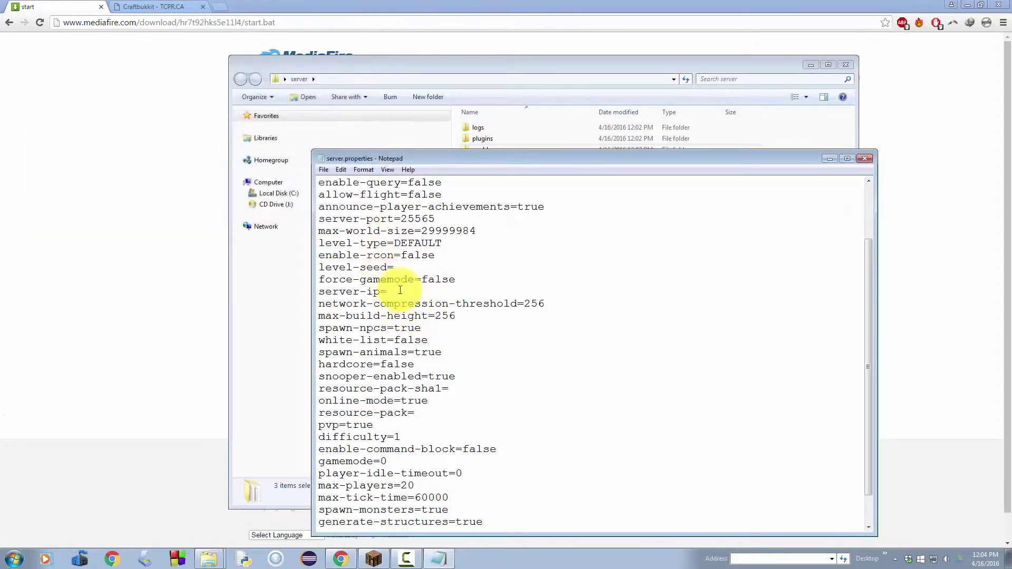
pyautogui.write('192.168.1.100')
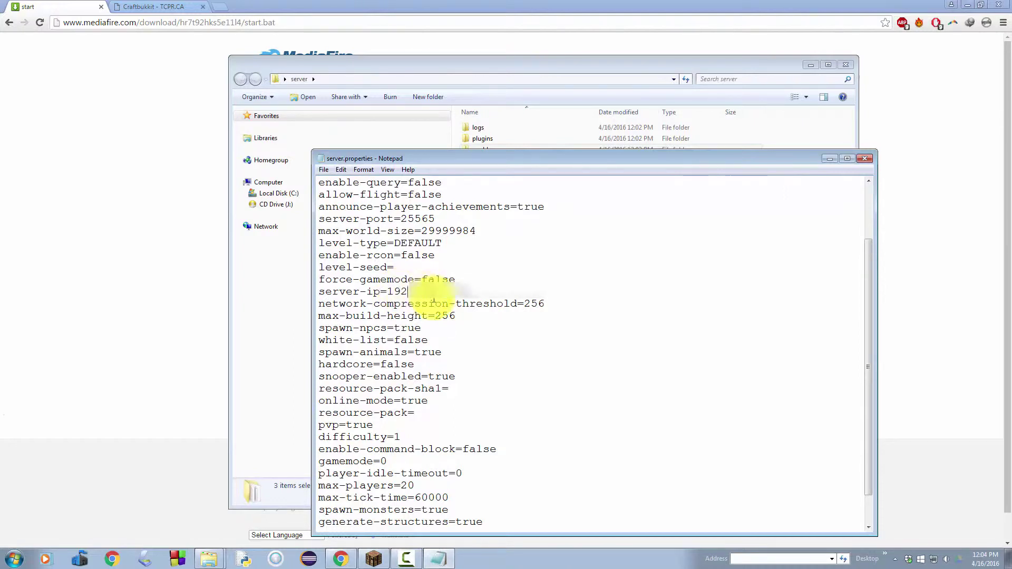
# Set pvp to false and online-mode to false in server.properties.
pyautogui.moveTo(430, 331); pyautogui.dragTo(479, 358)
pyautogui.click(402, 357)
pyautogui.scroll(-1, 431, 378)
pyautogui.moveTo(430, 333); pyautogui.dragTo(452, 379)
pyautogui.click(394, 387)
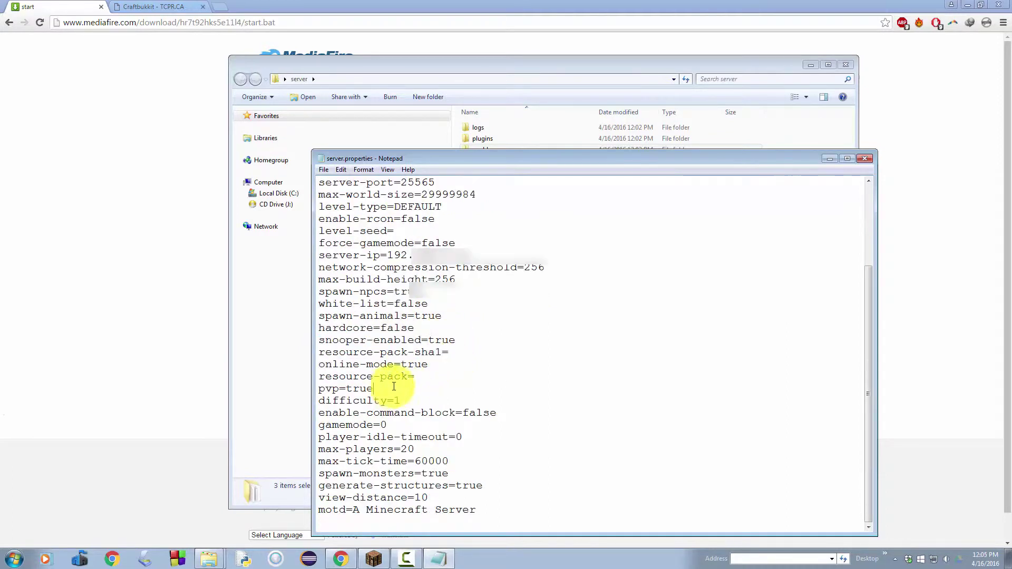
pyautogui.doubleClick(359, 389)
pyautogui.write('false')
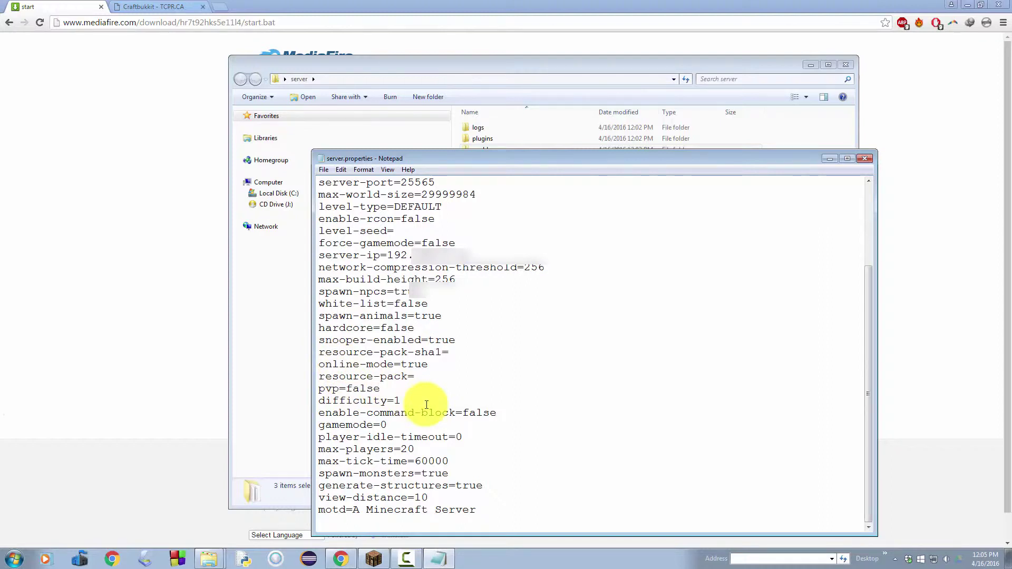
pyautogui.doubleClick(414, 364)
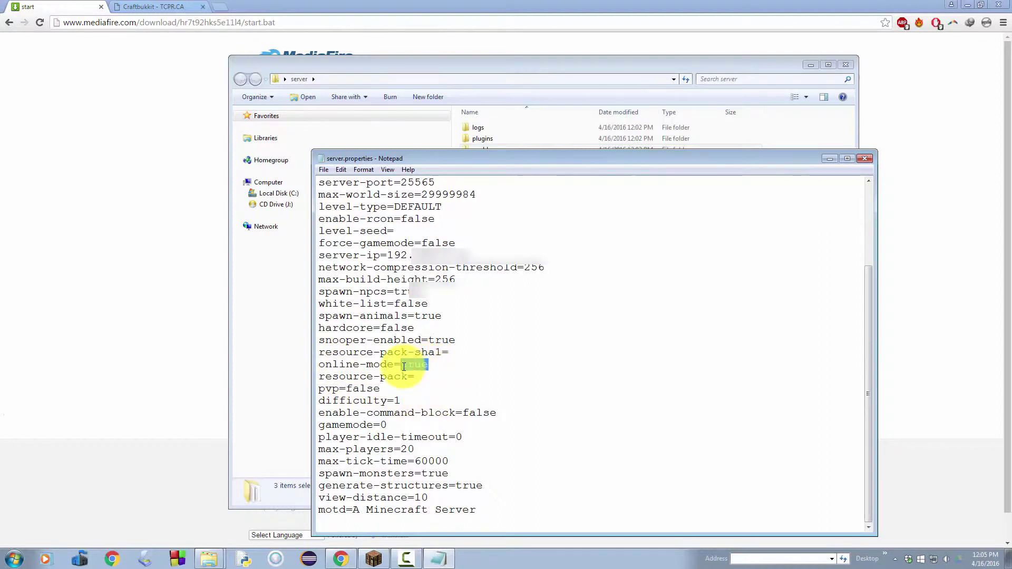
pyautogui.write('false')
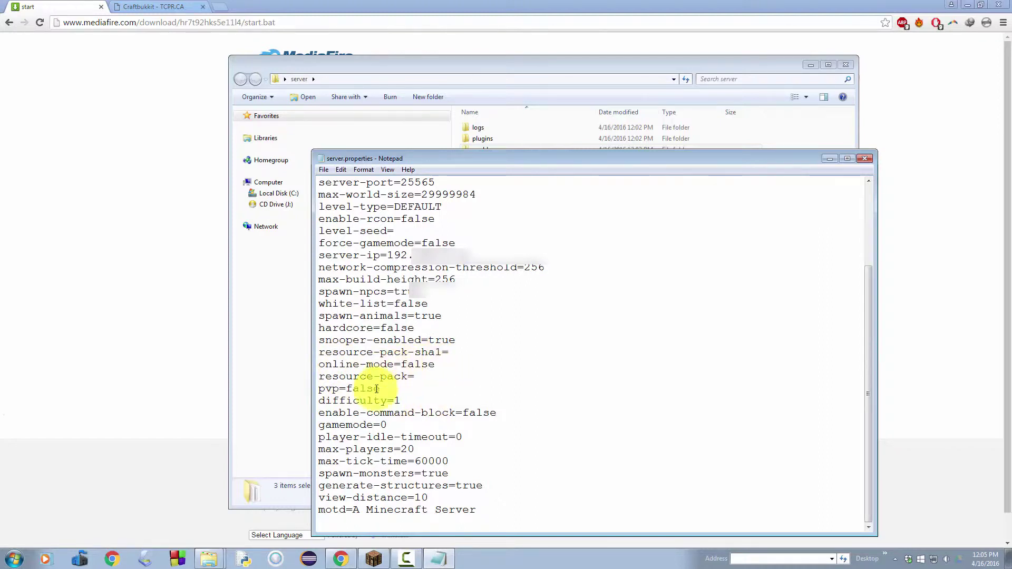
# Set the difficulty value in server.properties to 2.
pyautogui.doubleClick(397, 400)
pyautogui.write('1')
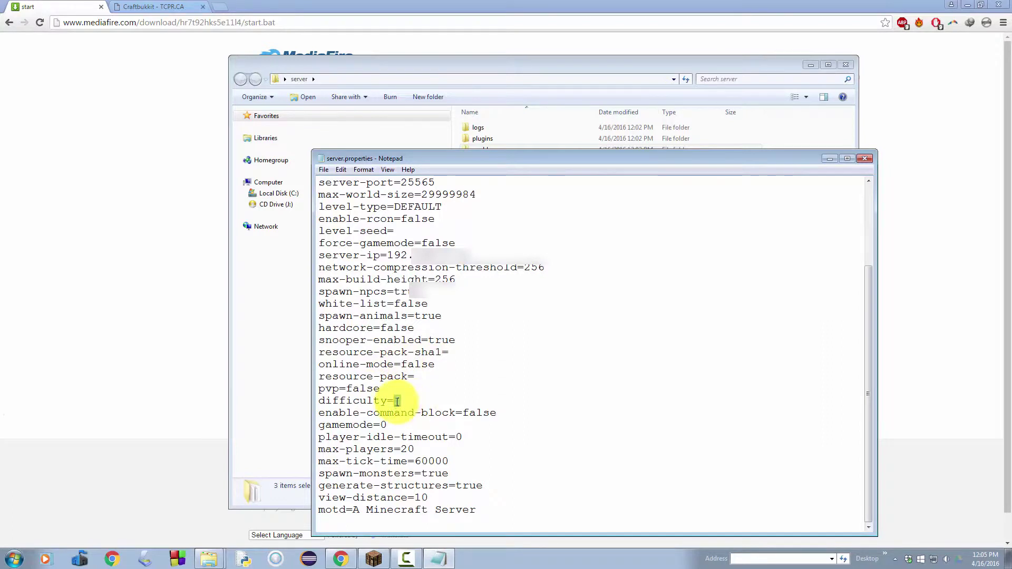
pyautogui.doubleClick(395, 401)
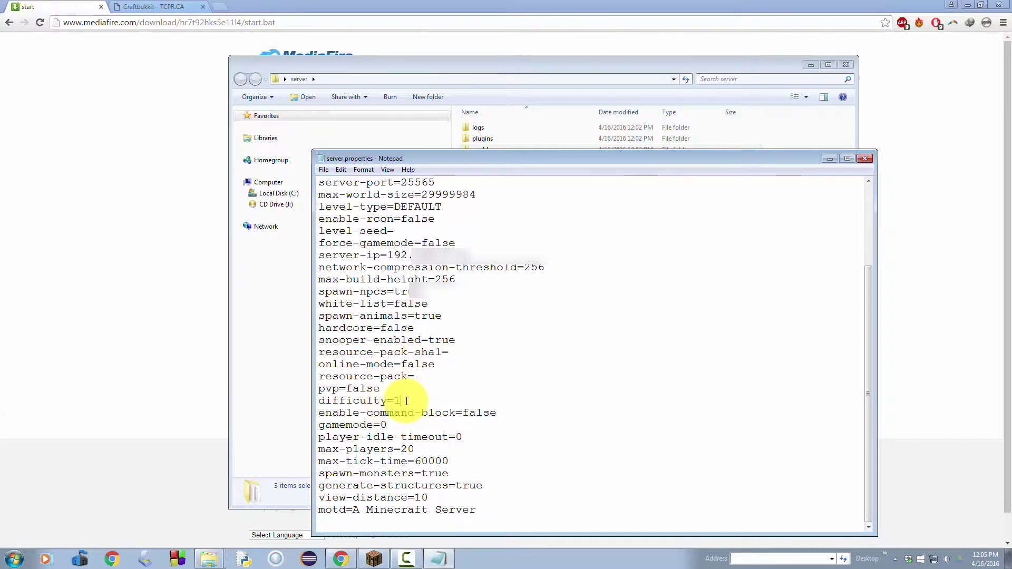
pyautogui.write('2')
# Set gamemode to survival and max-players to 5 in server.properties.
pyautogui.doubleClick(384, 423)
pyautogui.write('survival')
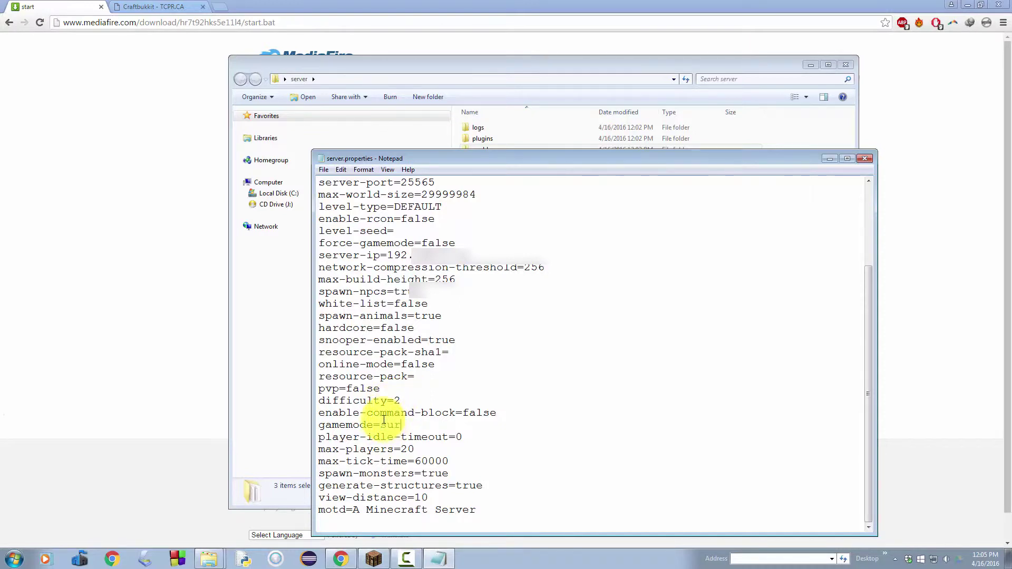
pyautogui.doubleClick(402, 449)
pyautogui.write('5')
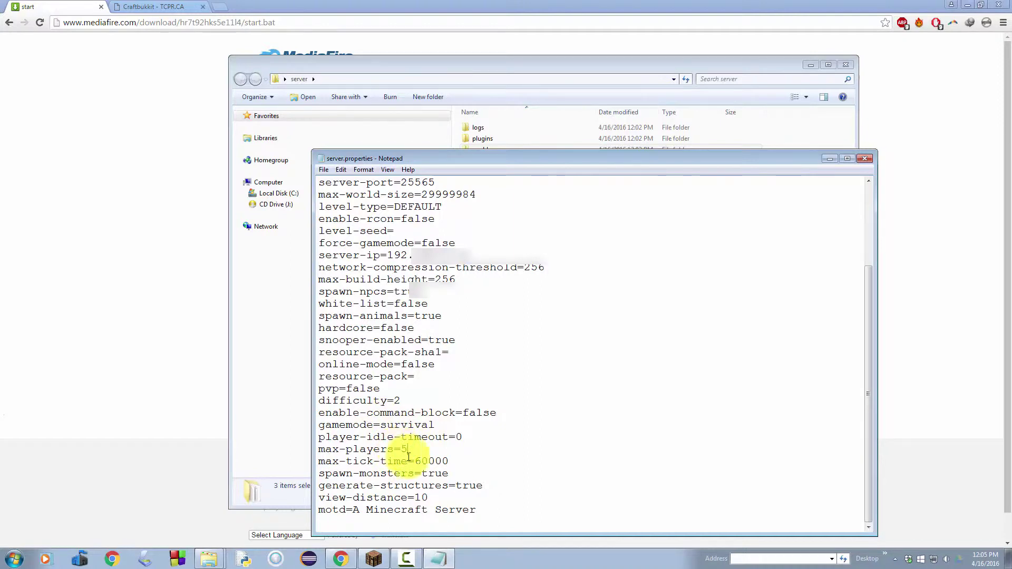
# Replace the motd text with "My Bukkit Server!", save server.properties and close it.
pyautogui.click(462, 476)
pyautogui.moveTo(505, 516); pyautogui.dragTo(353, 506)
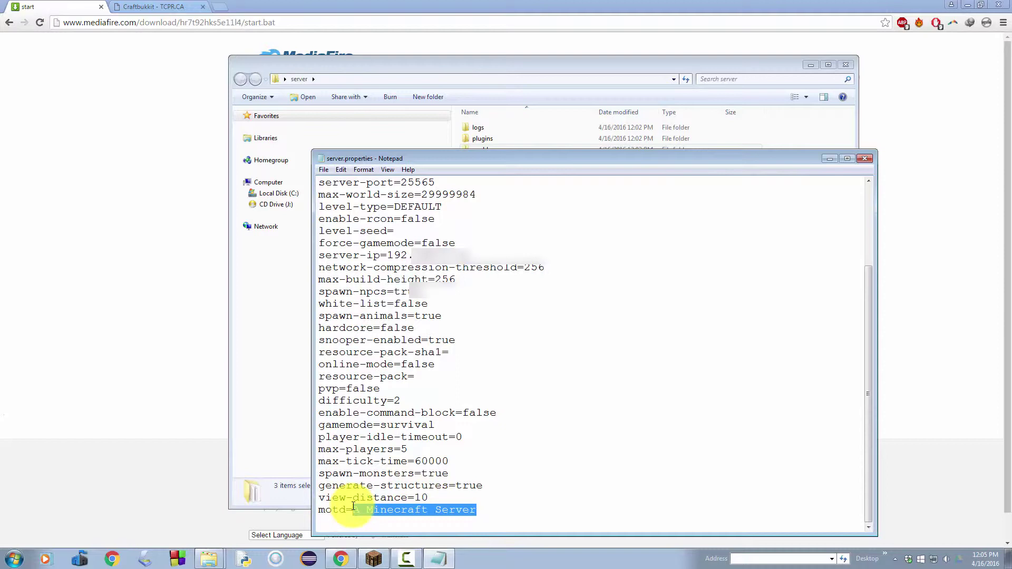
pyautogui.write('My Bukkit')
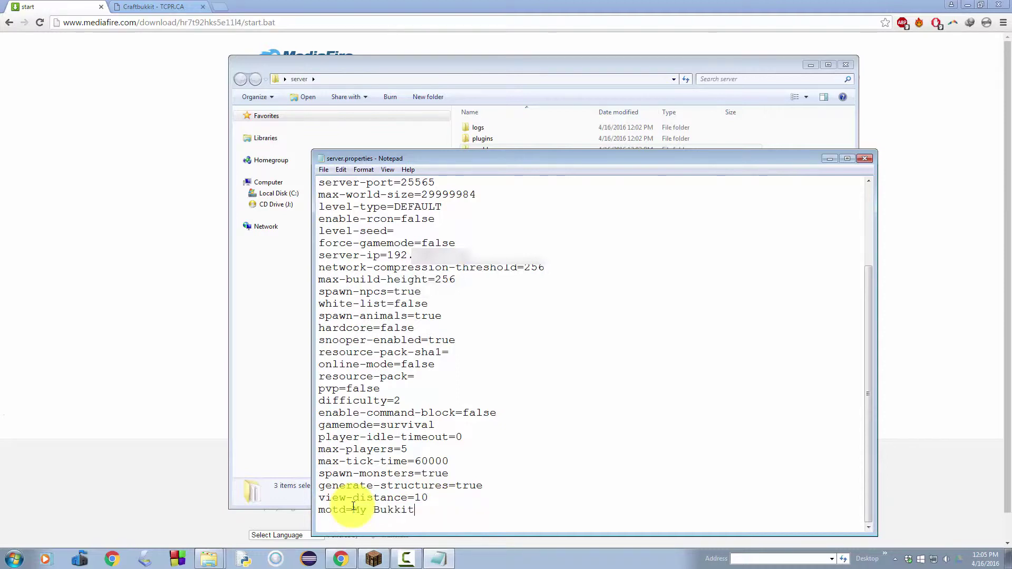
pyautogui.write(' Server!')
pyautogui.click(322, 169)
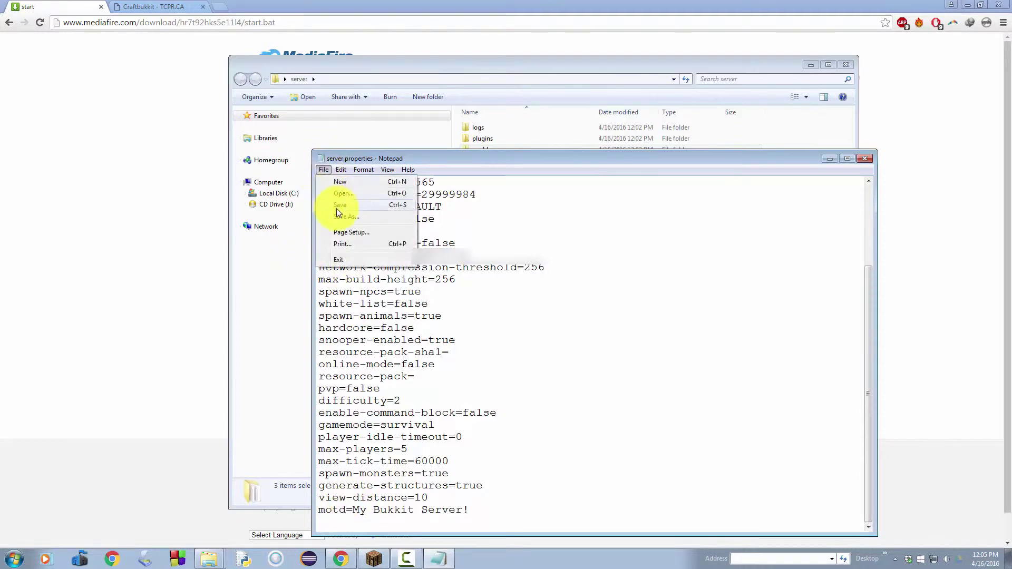
pyautogui.click(337, 206)
pyautogui.click(865, 158)
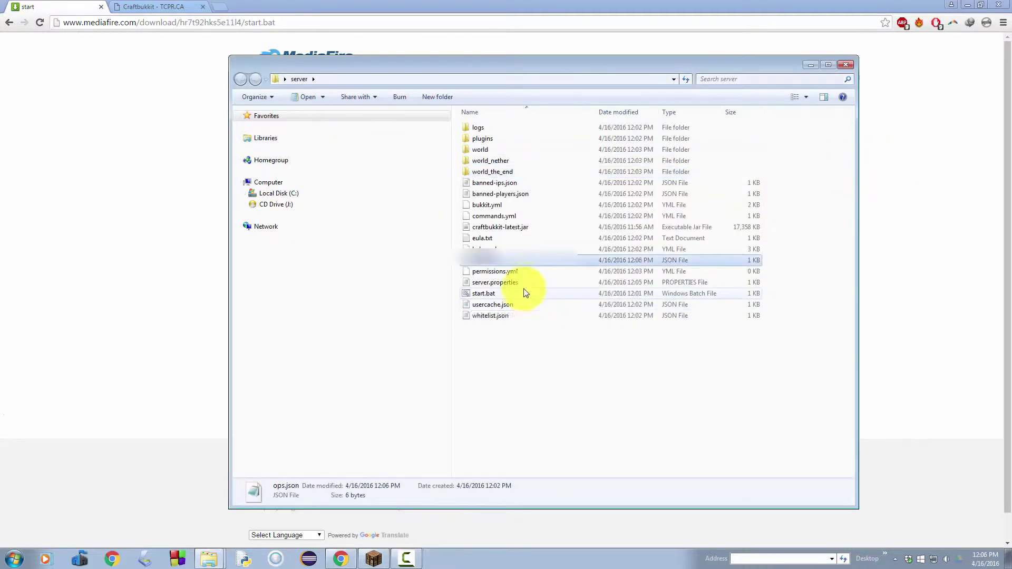
# Start the server by running start.bat from the server folder, allow it to run, and switch to Minecraft's multiplayer screen.
pyautogui.doubleClick(491, 293)
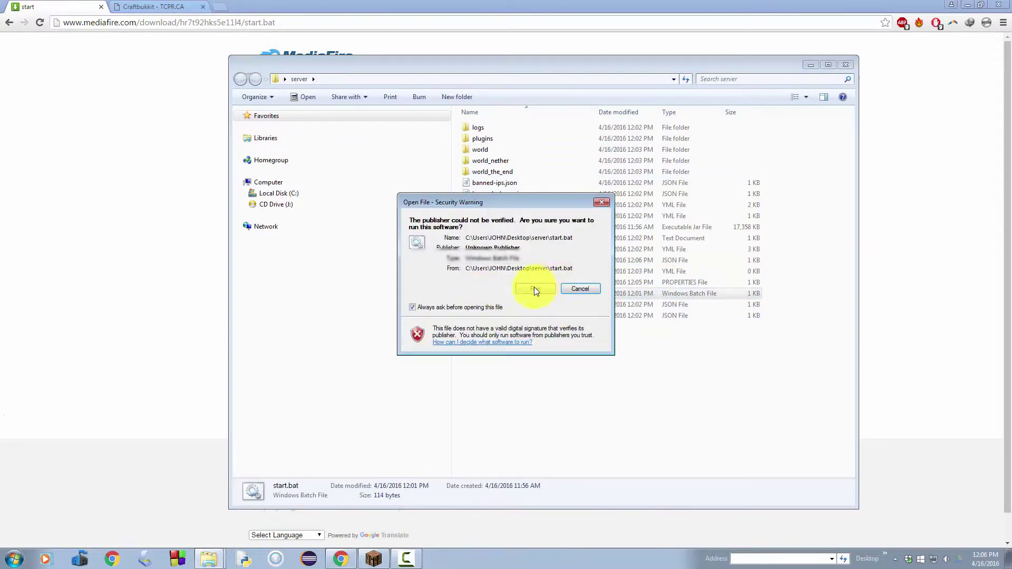
pyautogui.click(534, 289)
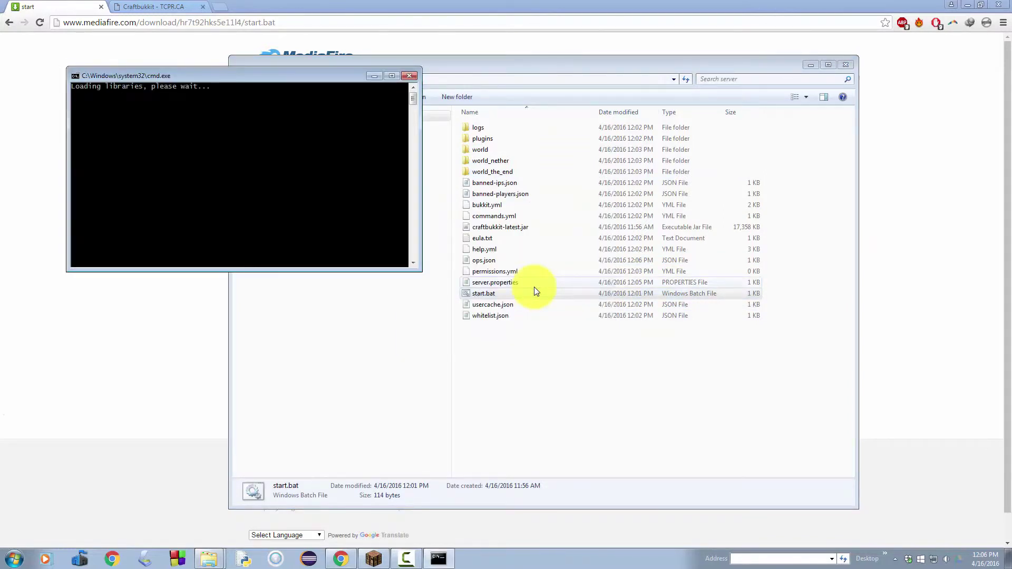
pyautogui.click(373, 557)
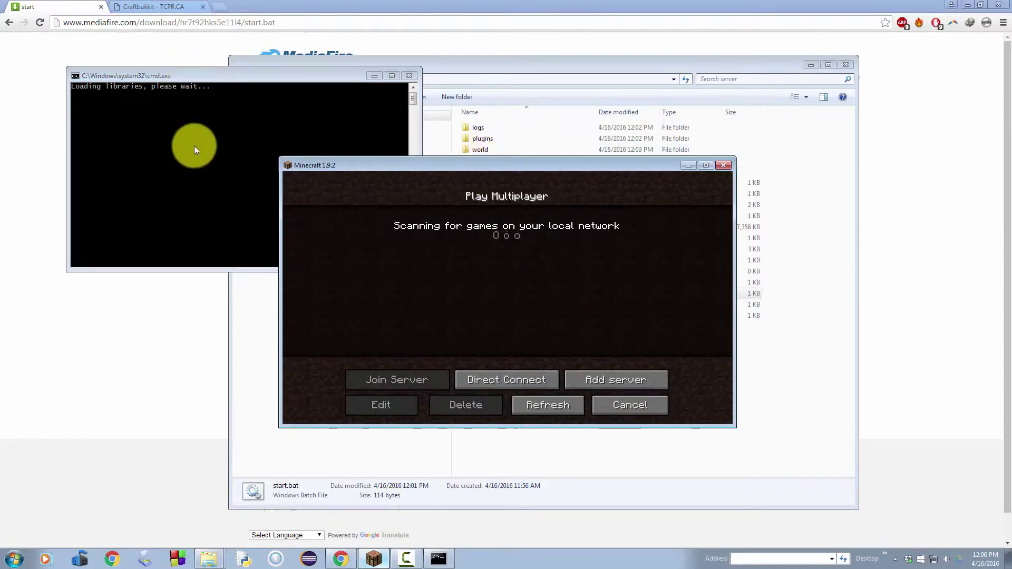
# Add a server named Minecraft Server to the multiplayer list, using the computer's IPv4 address as its server address.
pyautogui.click(631, 381)
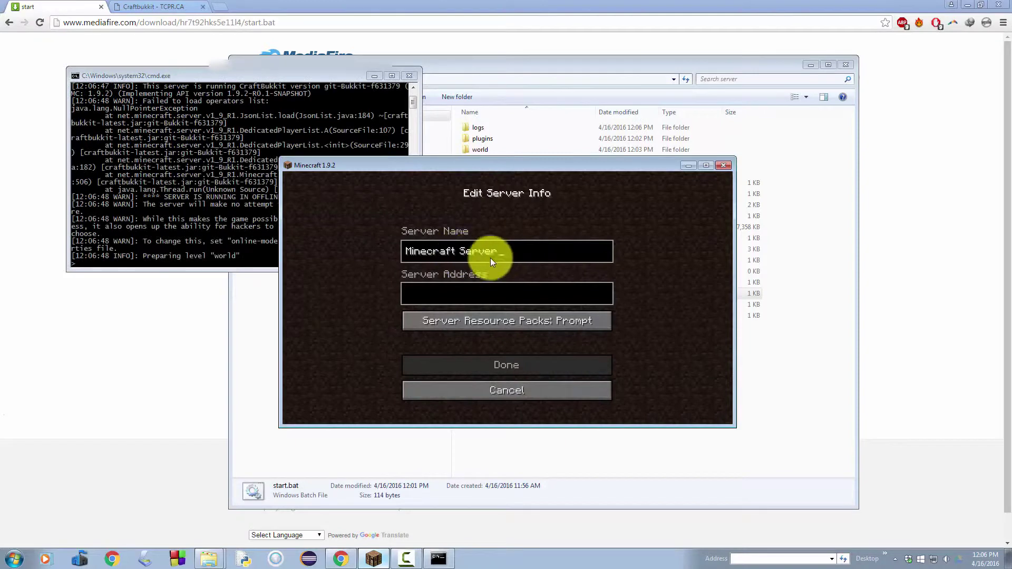
pyautogui.click(464, 289)
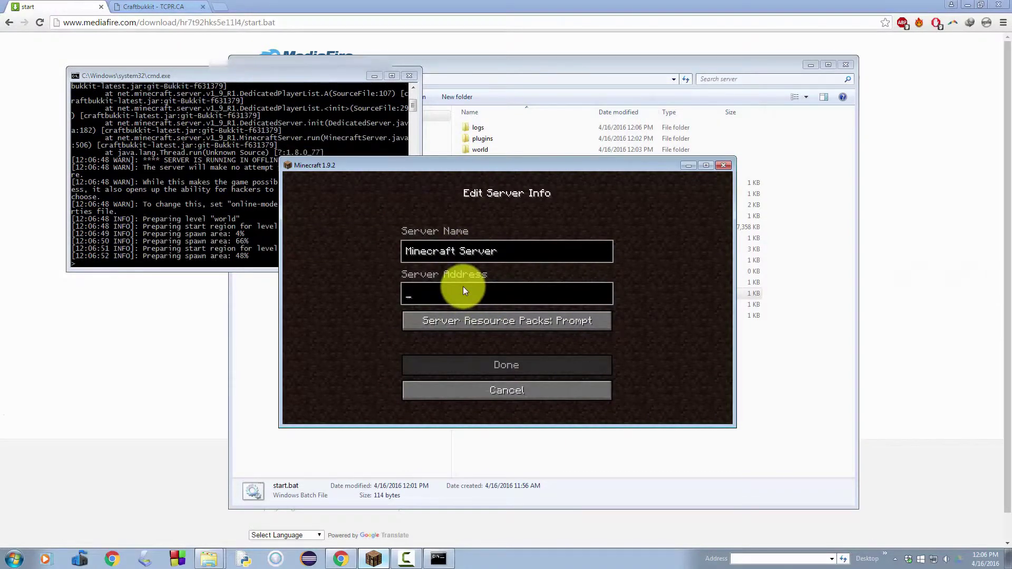
pyautogui.write('192.168')
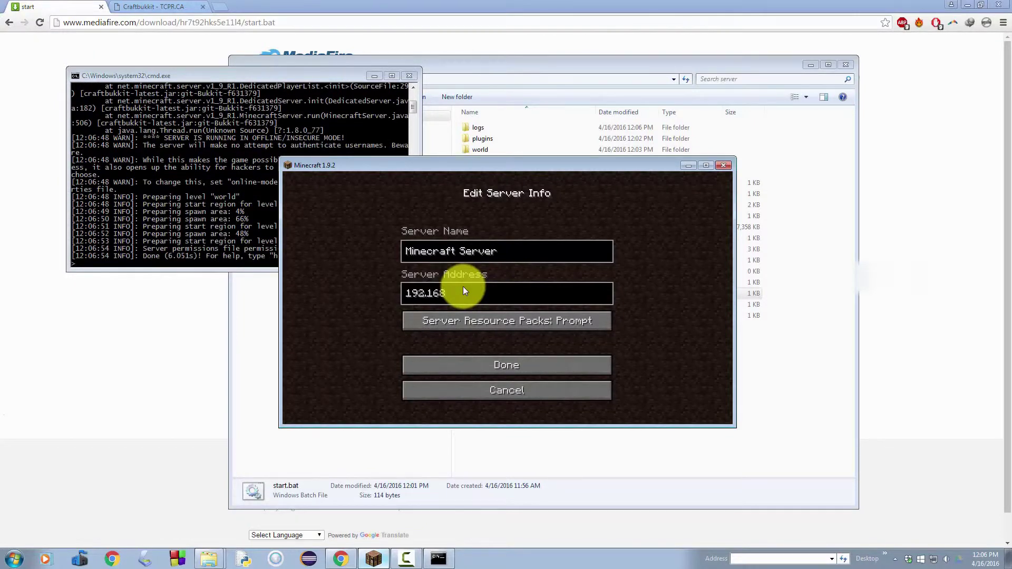
pyautogui.click(169, 258)
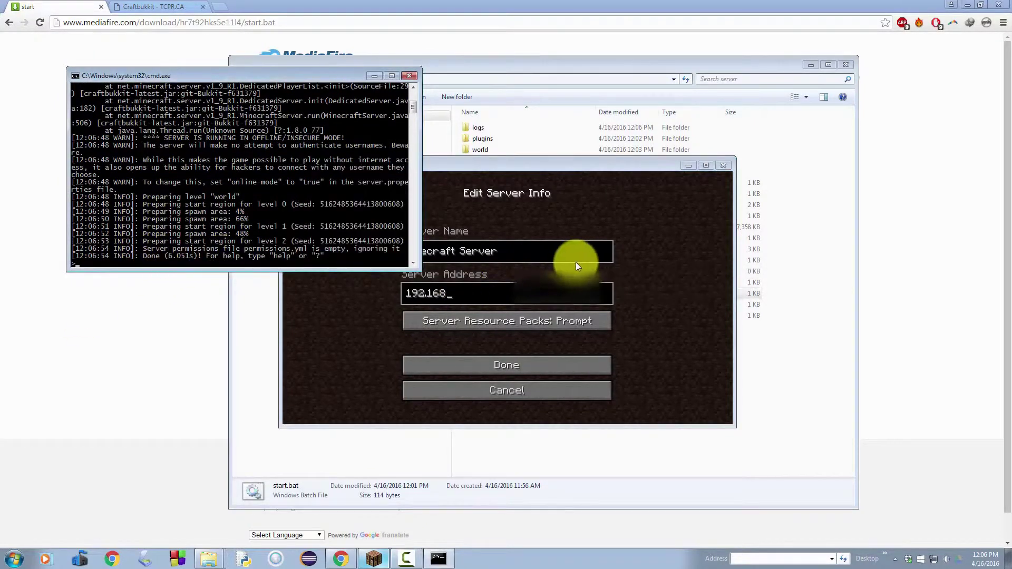
pyautogui.click(467, 291)
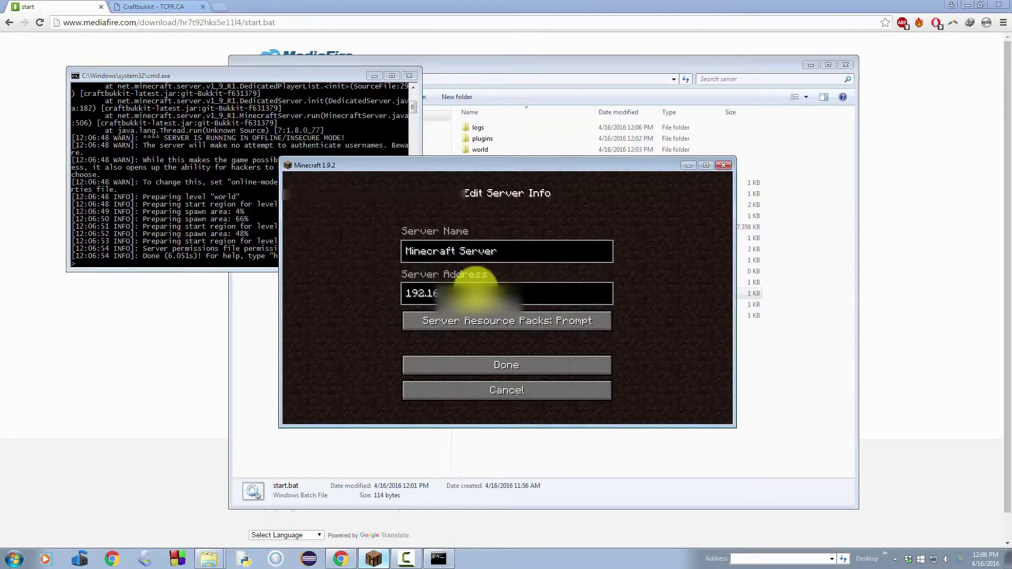
pyautogui.press('Return')
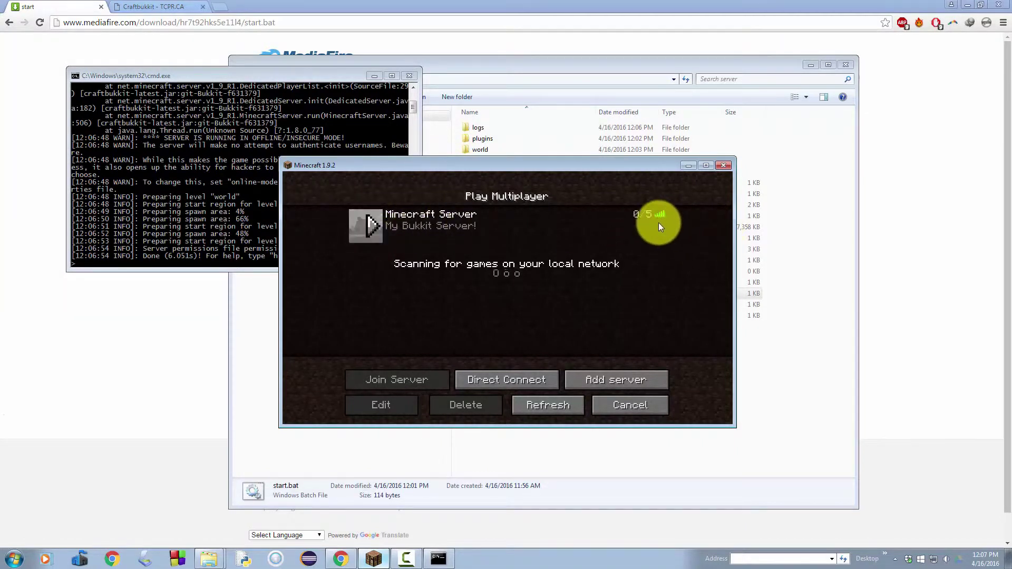
# Move the Minecraft window aside, join Minecraft Server from the multiplayer list and walk forward in the world.
pyautogui.moveTo(622, 167); pyautogui.dragTo(467, 127)
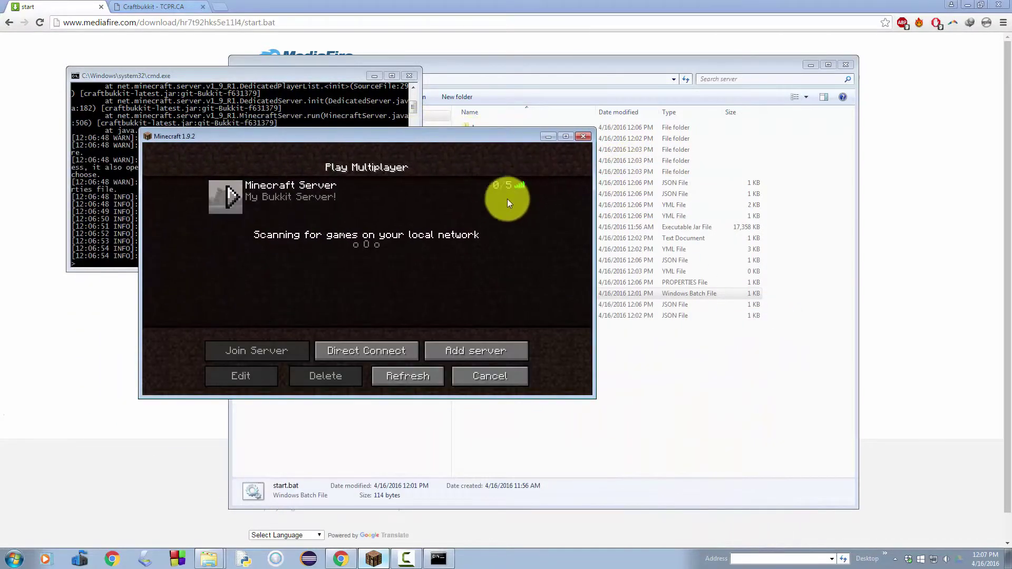
pyautogui.click(473, 189)
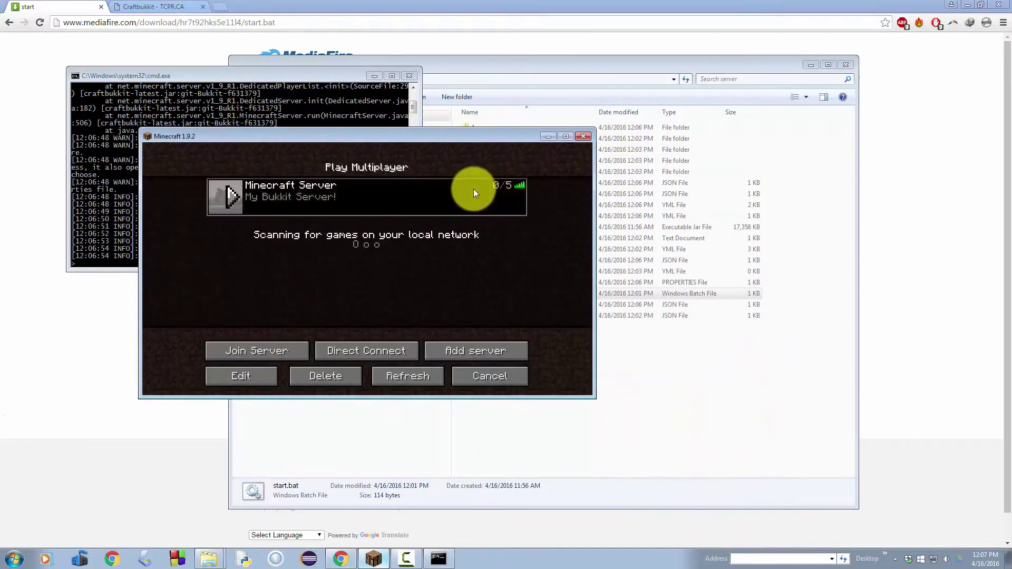
pyautogui.click(235, 197)
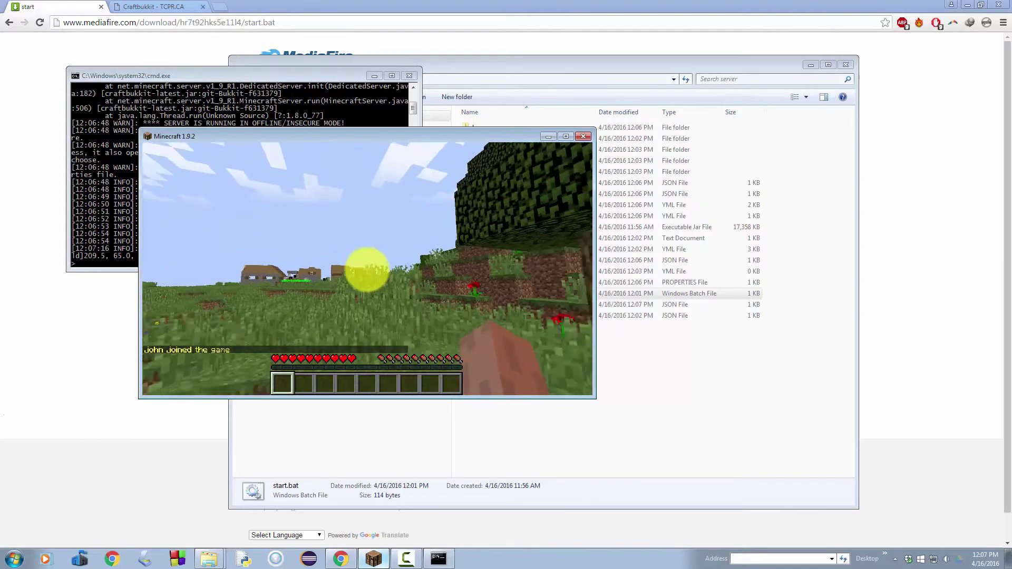
pyautogui.press('w')
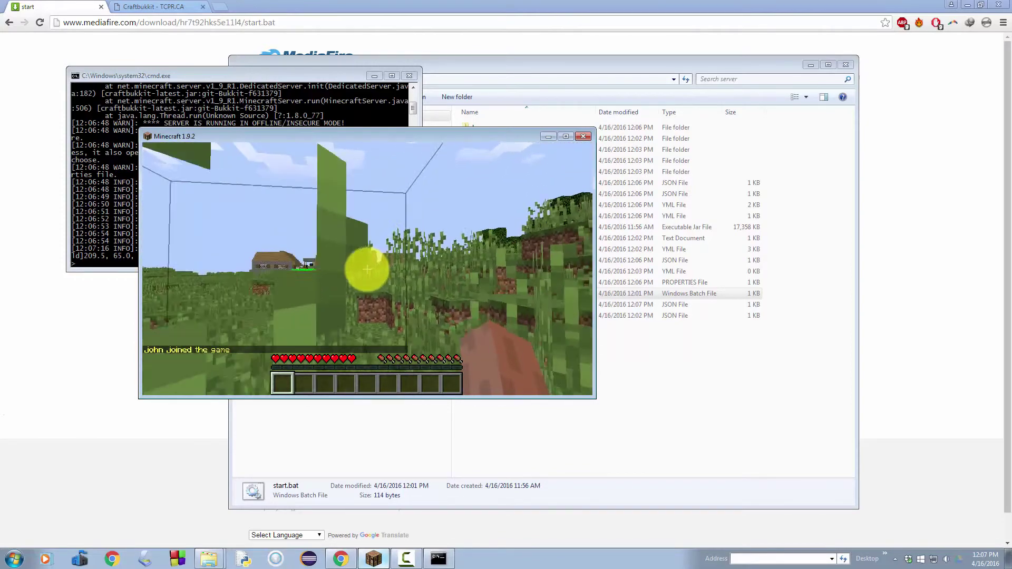
pyautogui.press('w')
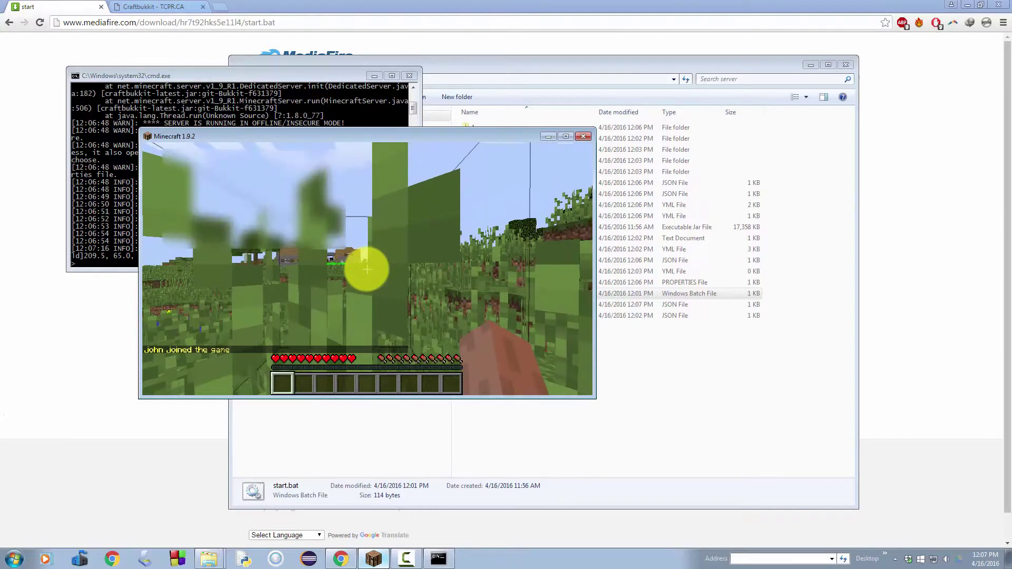
# Switch to the server console, save the world with save-all, shut the server down with stop, and close the console.
pyautogui.hotkey('alt', 'Tab')
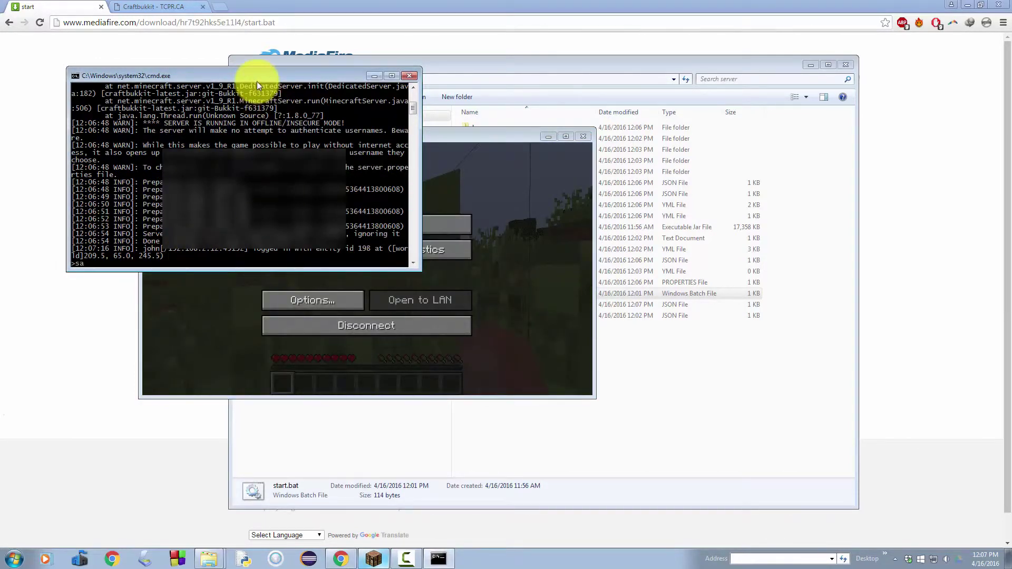
pyautogui.write('save-all')
pyautogui.press('Return')
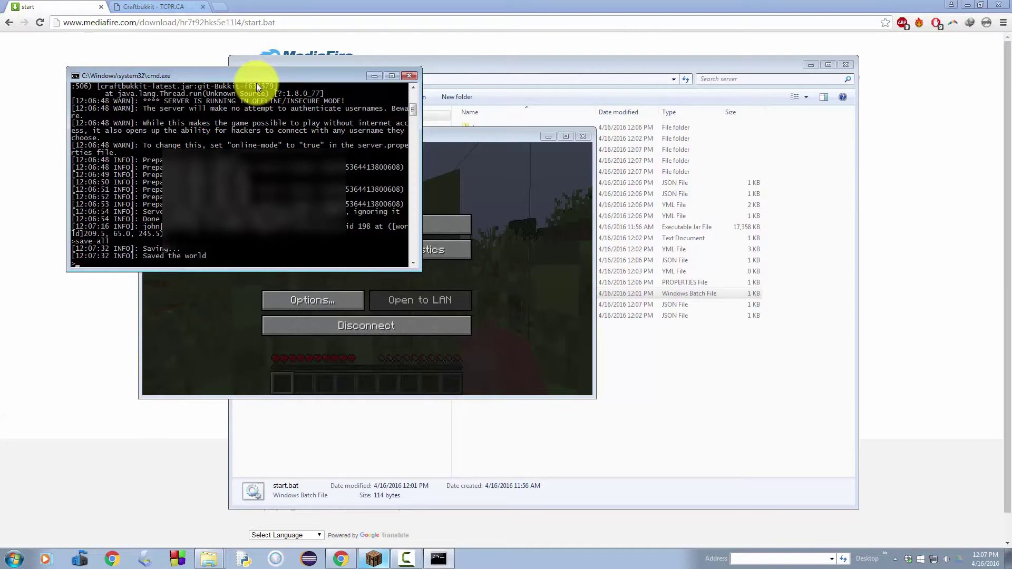
pyautogui.write('stop')
pyautogui.press('Return')
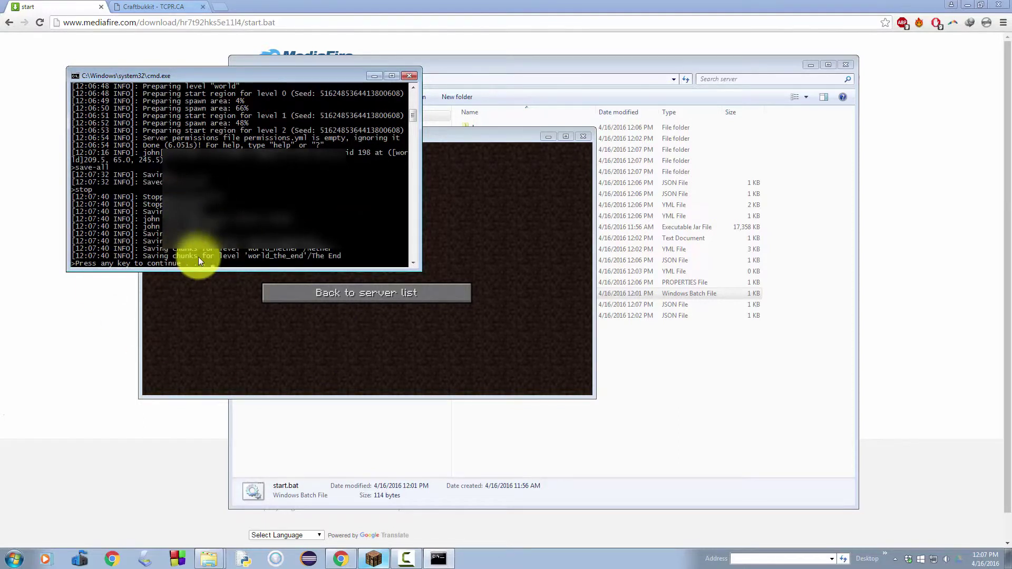
pyautogui.press('Return')
pyautogui.click(362, 296)
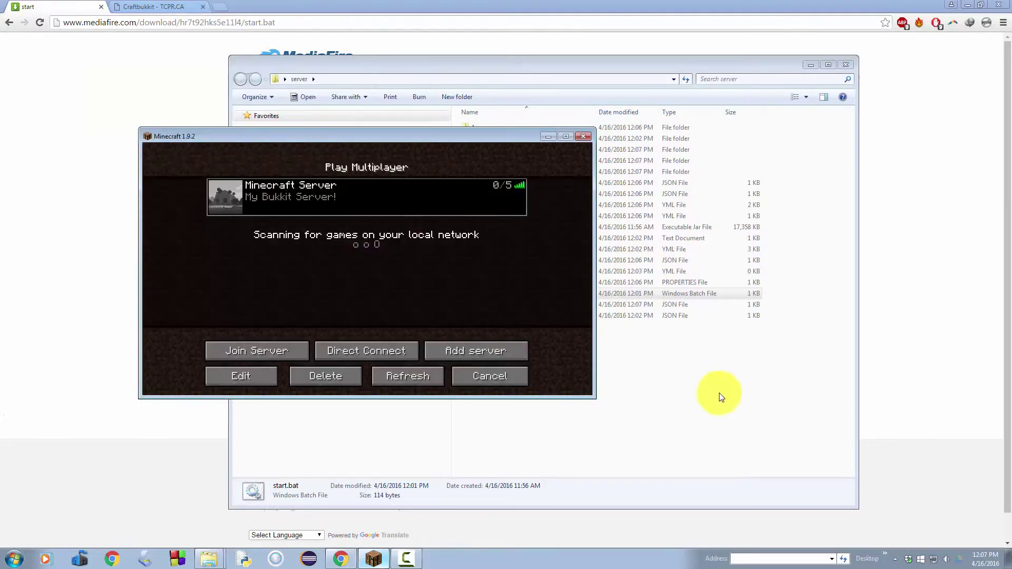
pyautogui.click(515, 285)
pyautogui.hotkey('alt', 'Tab')
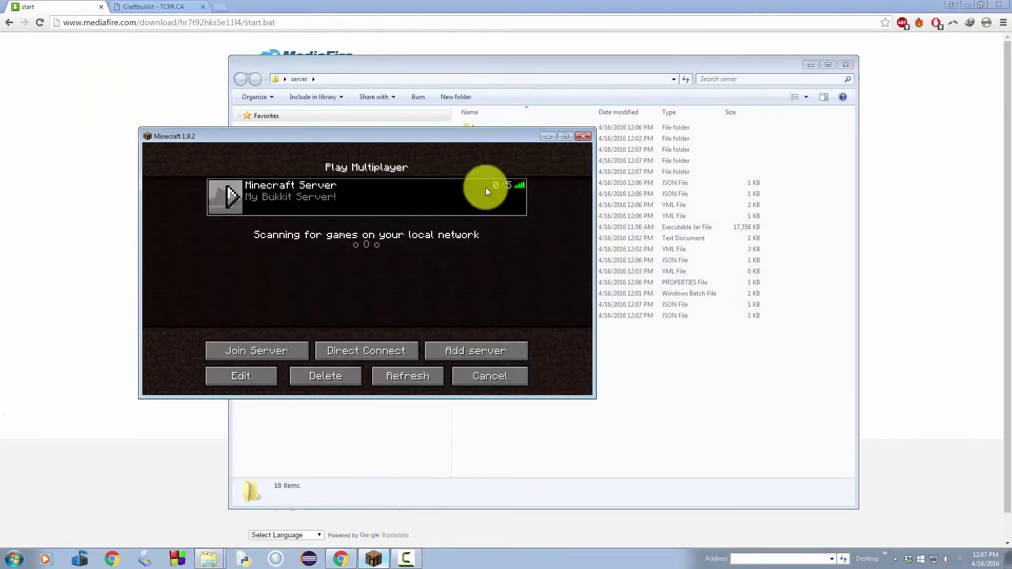
pyautogui.click(419, 371)
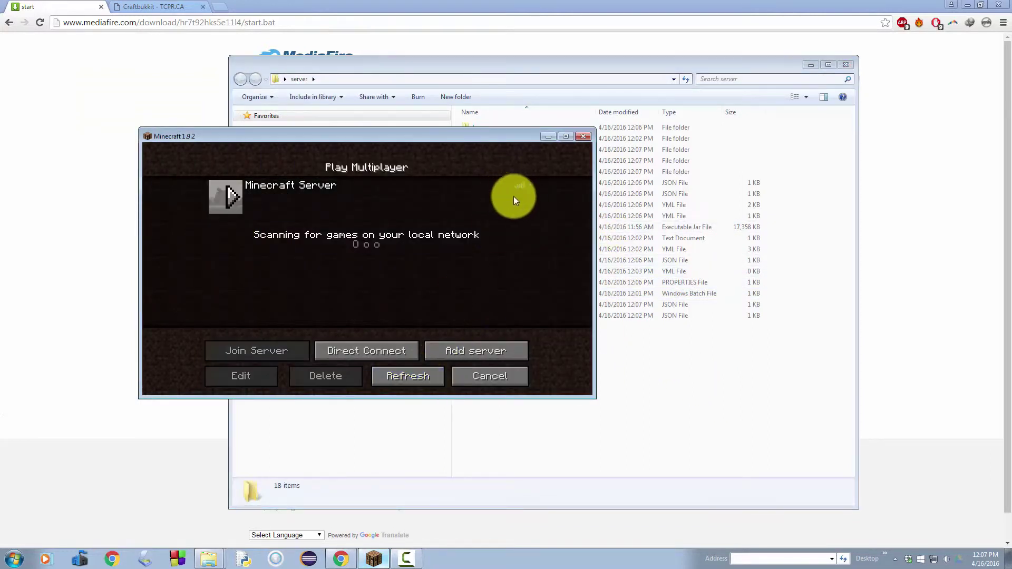
pyautogui.click(667, 326)
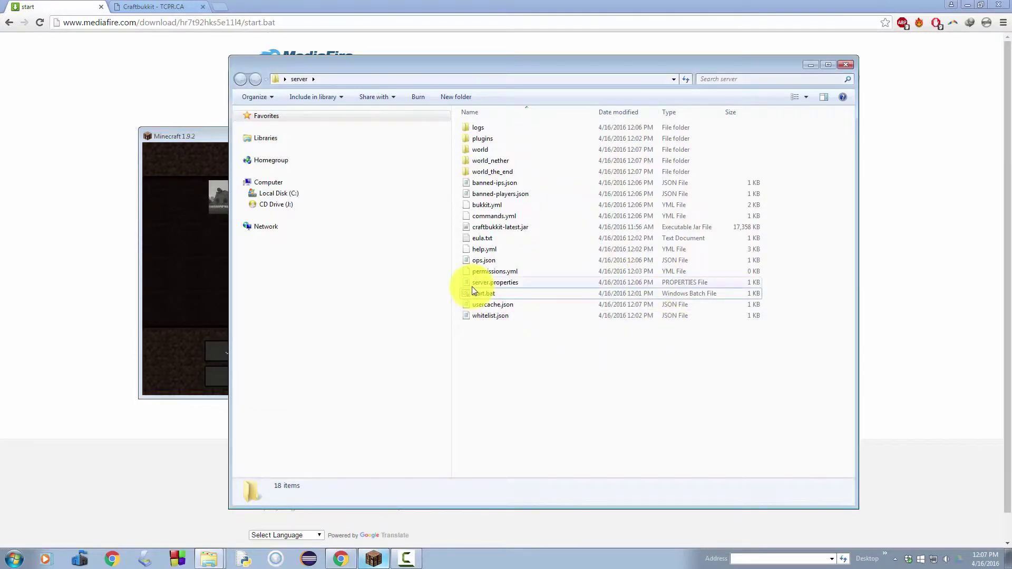
pyautogui.click(375, 558)
pyautogui.click(271, 198)
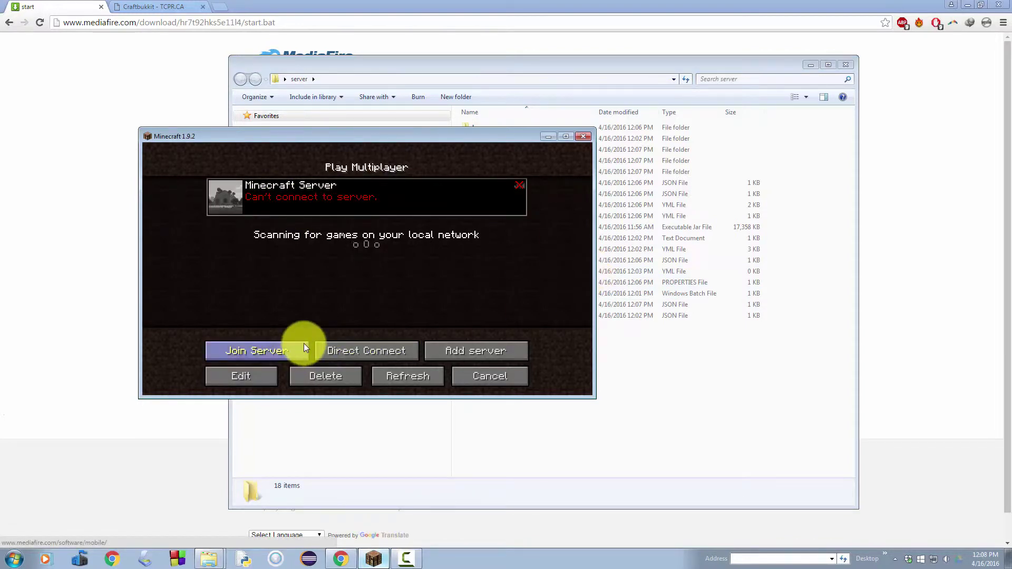
pyautogui.click(653, 352)
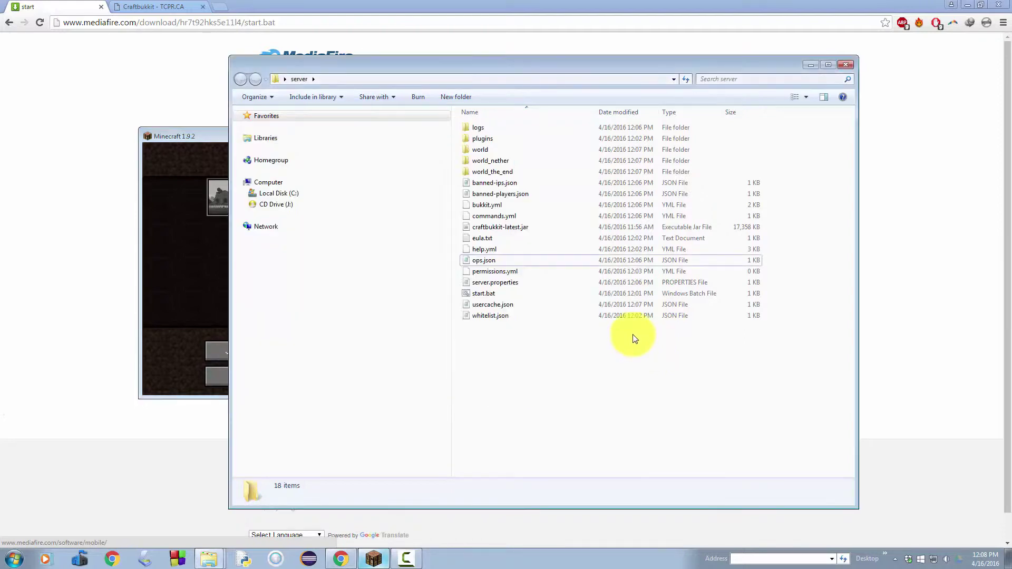
# Open the router's Connection Hub page at 192.168.2.1 in a new browser tab and display its network port-forwarding rules.
pyautogui.click(281, 5)
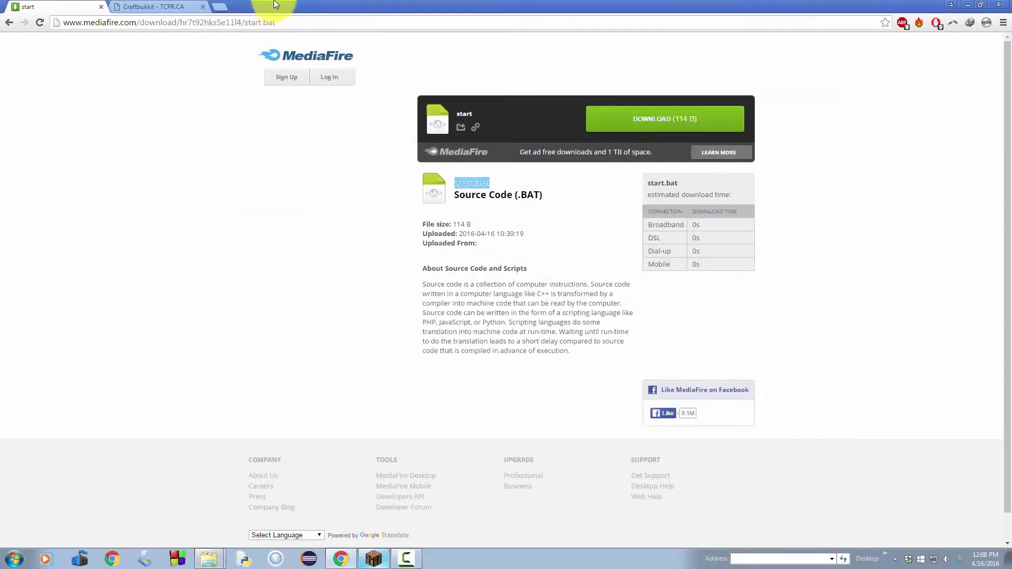
pyautogui.hotkey('ctrl', 't')
pyautogui.write('192.16')
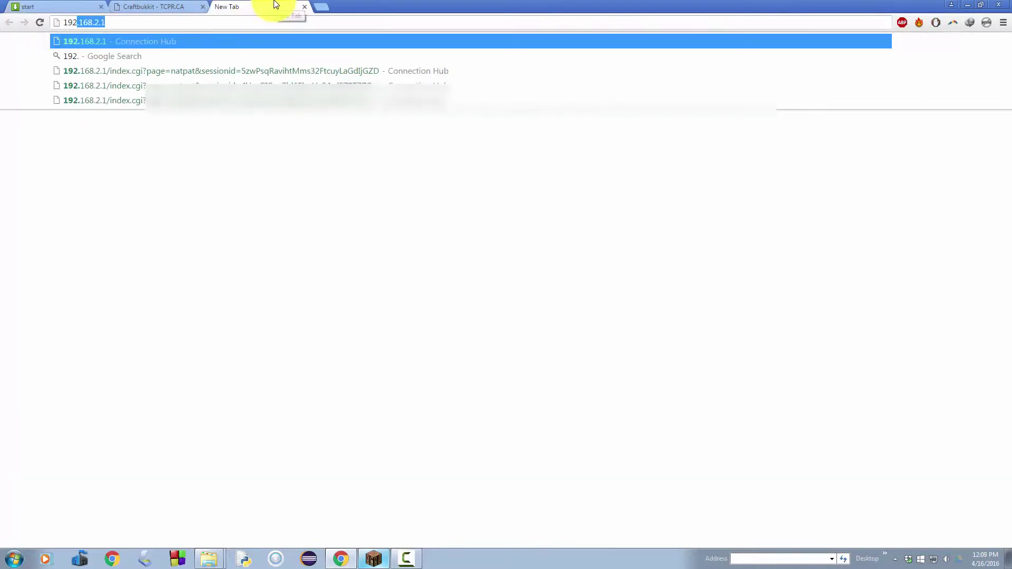
pyautogui.write('8.2.1')
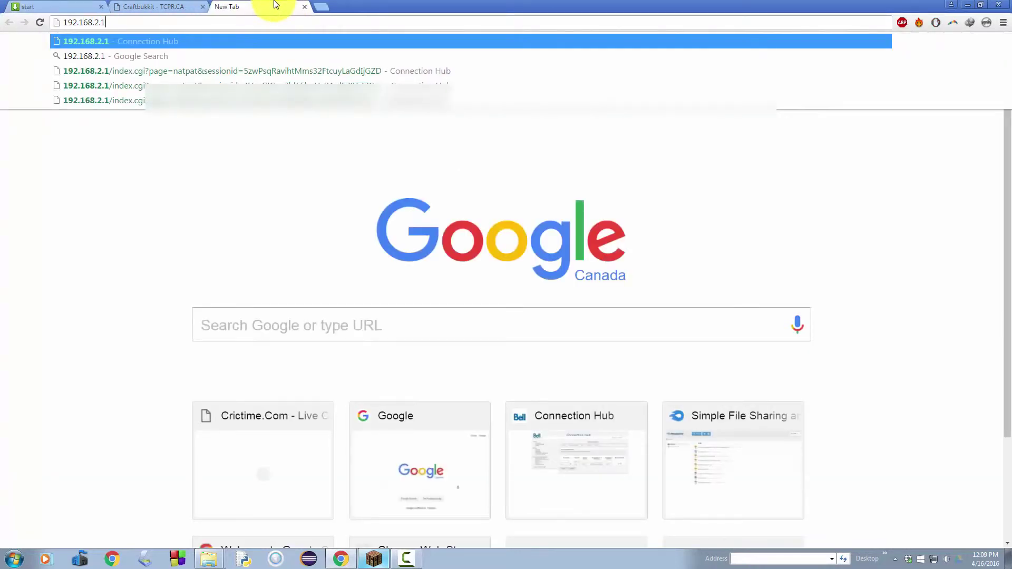
pyautogui.press('Return')
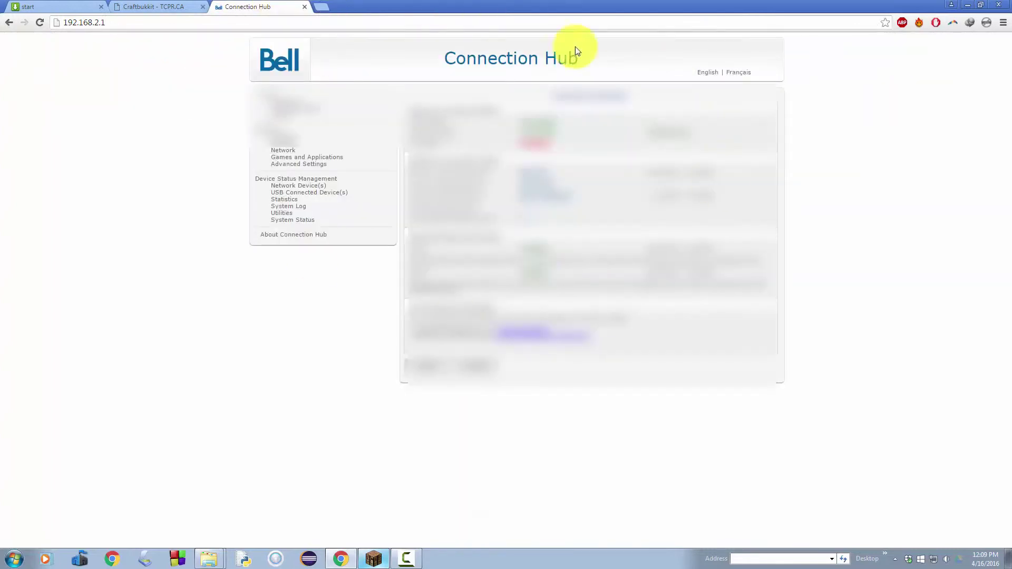
pyautogui.click(283, 150)
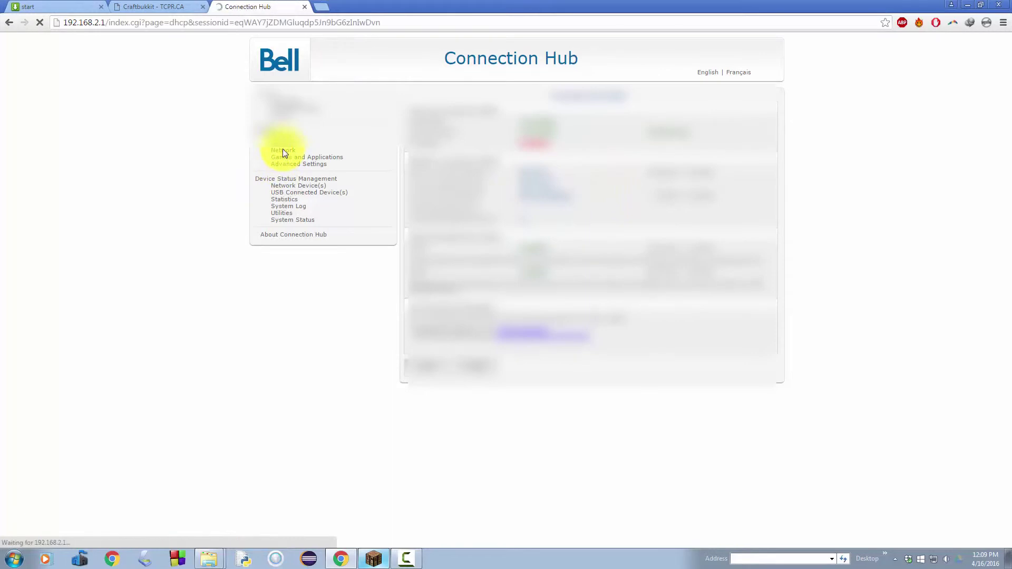
pyautogui.click(488, 120)
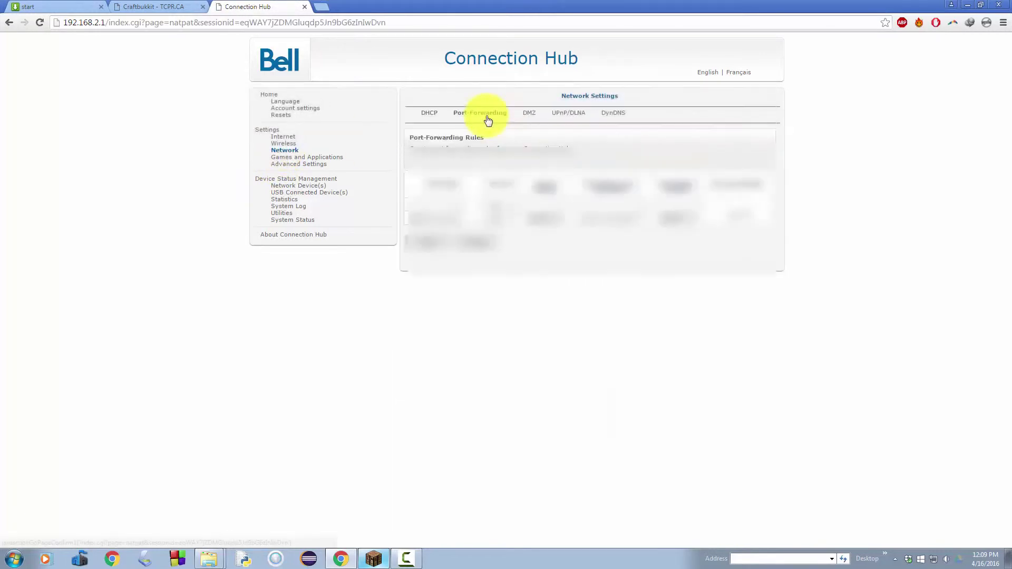
# Start a new port-forwarding rule named mc2, with Both as the protocol and 25565 as the source port.
pyautogui.click(454, 204)
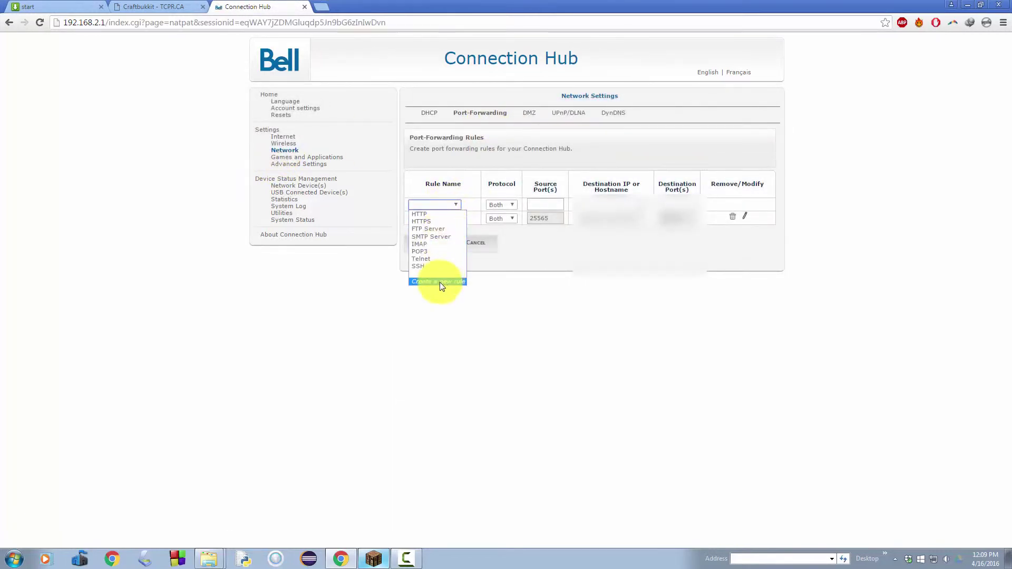
pyautogui.click(437, 204)
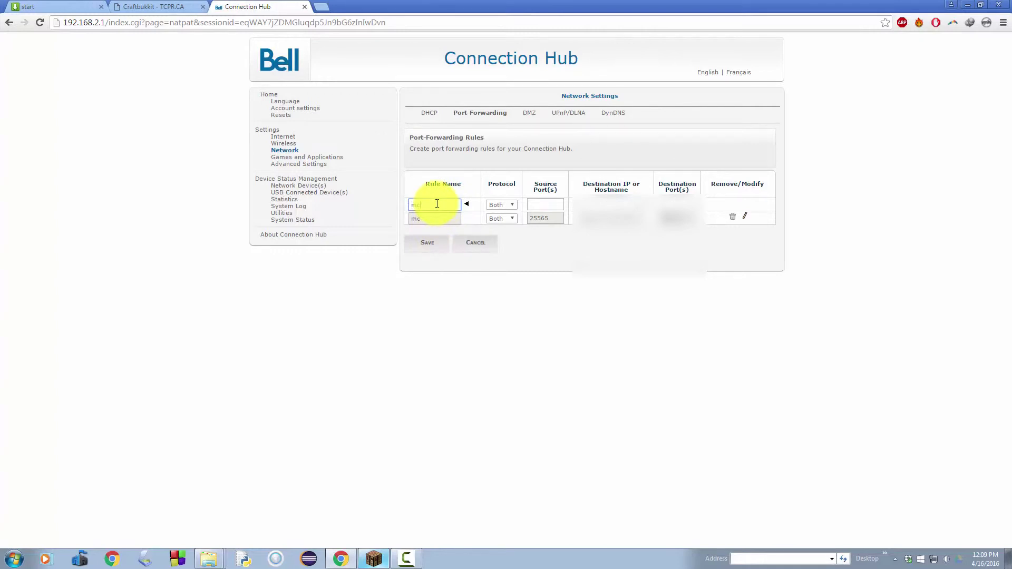
pyautogui.write('mc2')
pyautogui.click(505, 205)
pyautogui.click(553, 204)
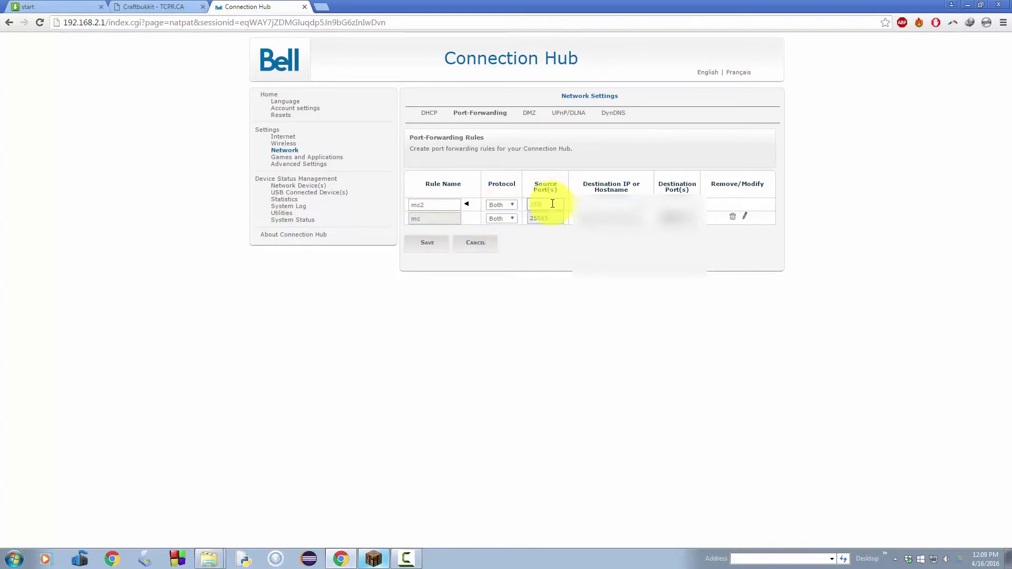
pyautogui.write('25565')
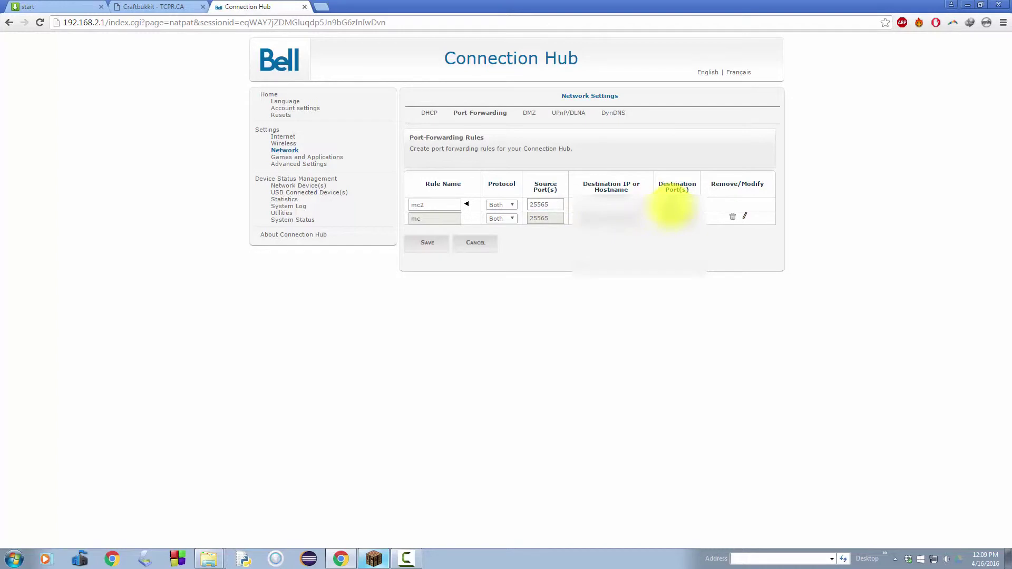
# Choose a destination device for the mc2 port-forwarding rule and try to save the rule.
pyautogui.moveTo(627, 181); pyautogui.dragTo(627, 203)
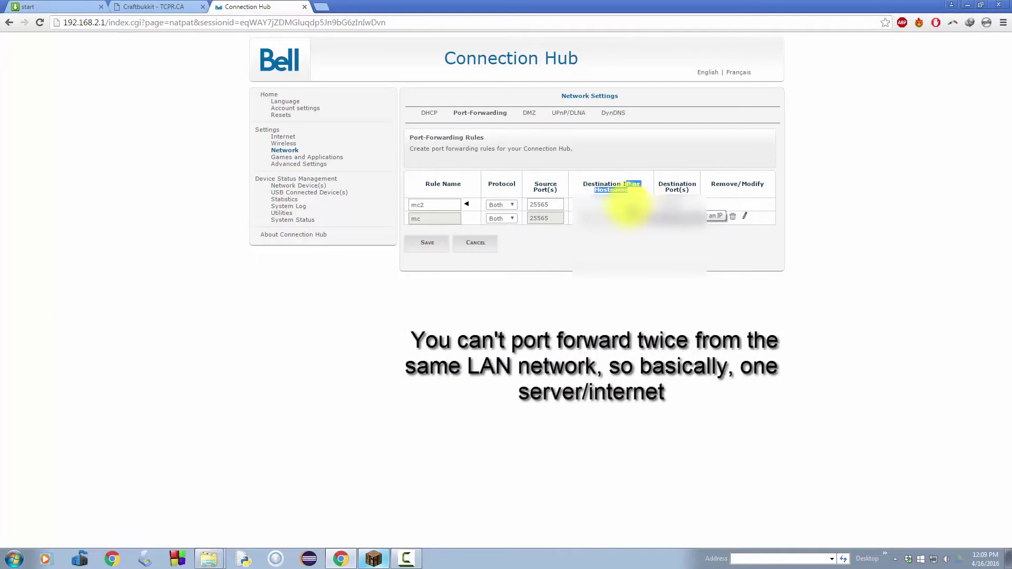
pyautogui.click(630, 211)
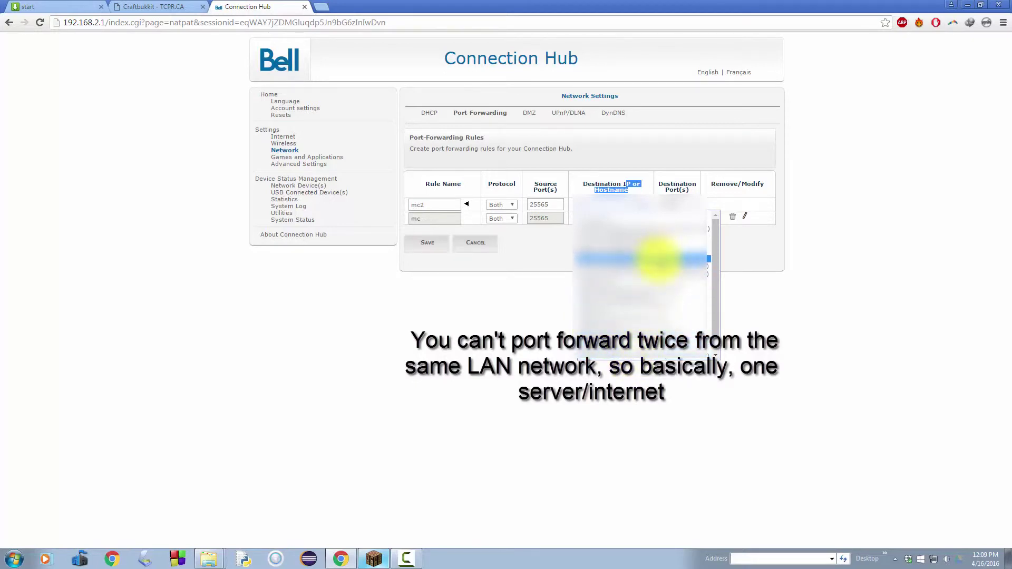
pyautogui.click(650, 255)
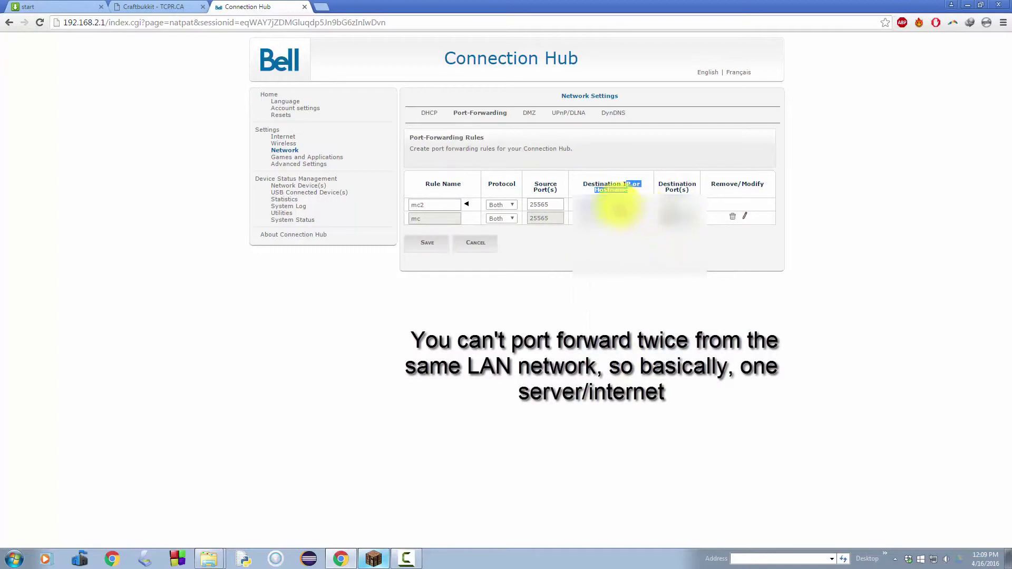
pyautogui.click(611, 206)
pyautogui.click(435, 237)
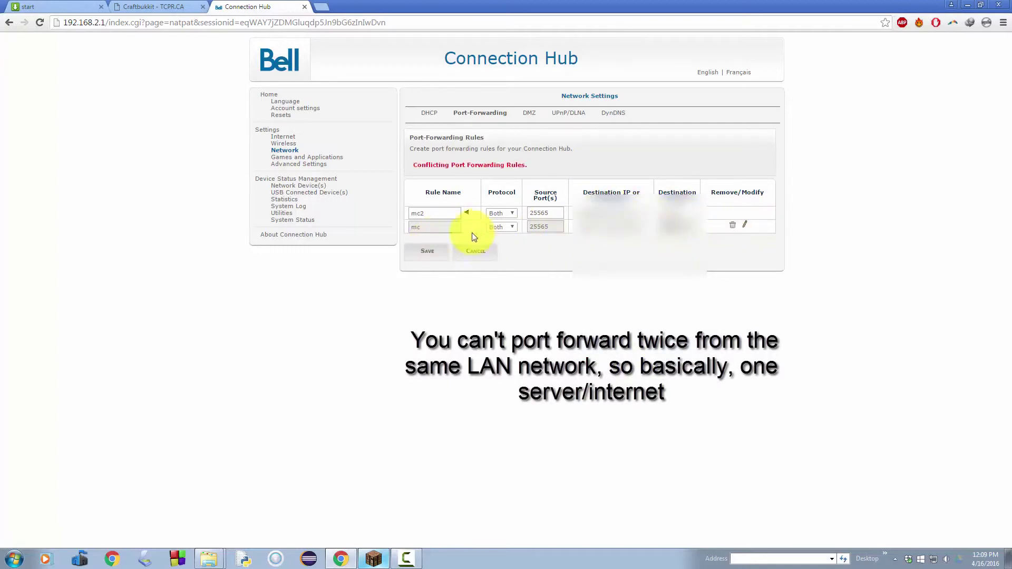
# Make the existing mc port-forwarding rule editable and close the router page.
pyautogui.click(745, 225)
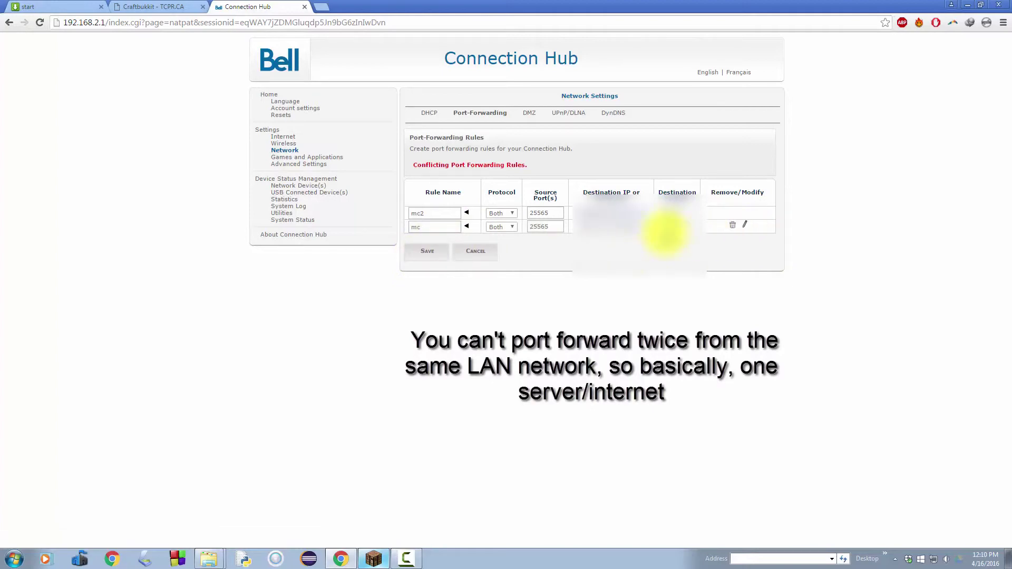
pyautogui.click(305, 7)
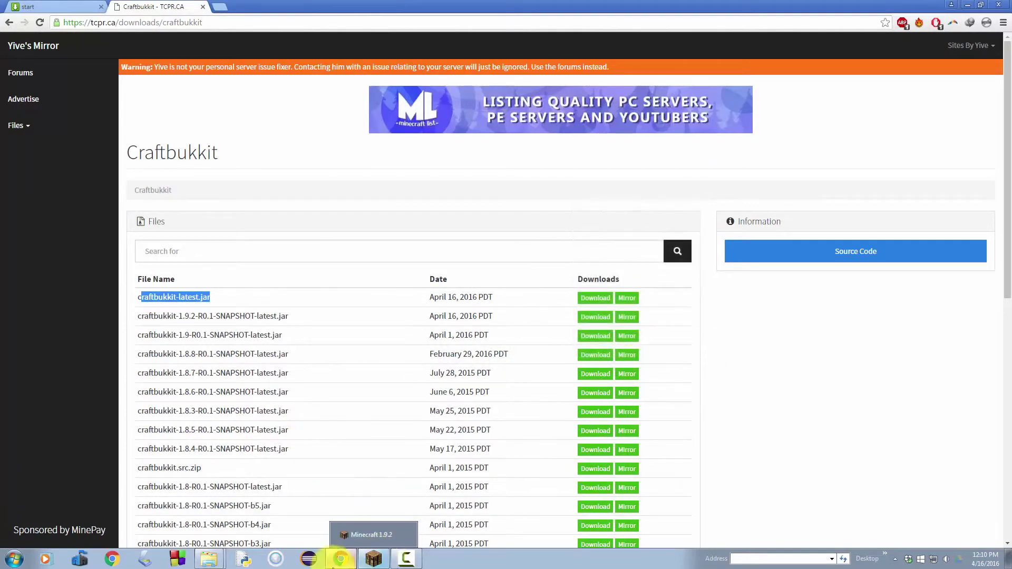
# Bring the server folder and Minecraft's multiplayer window back in front of the browser, with the folder on top.
pyautogui.click(209, 559)
pyautogui.click(209, 522)
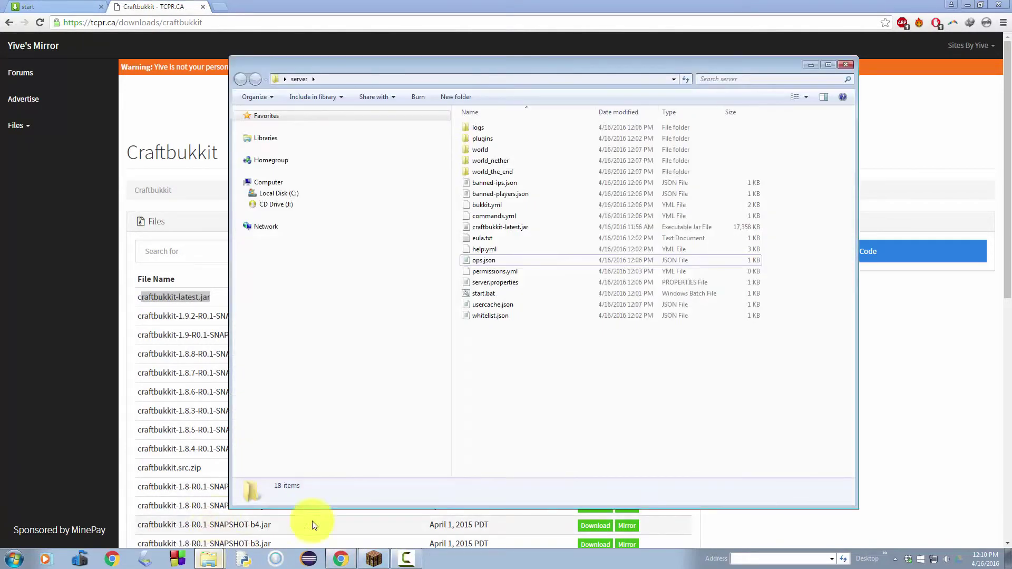
pyautogui.click(373, 558)
pyautogui.click(770, 395)
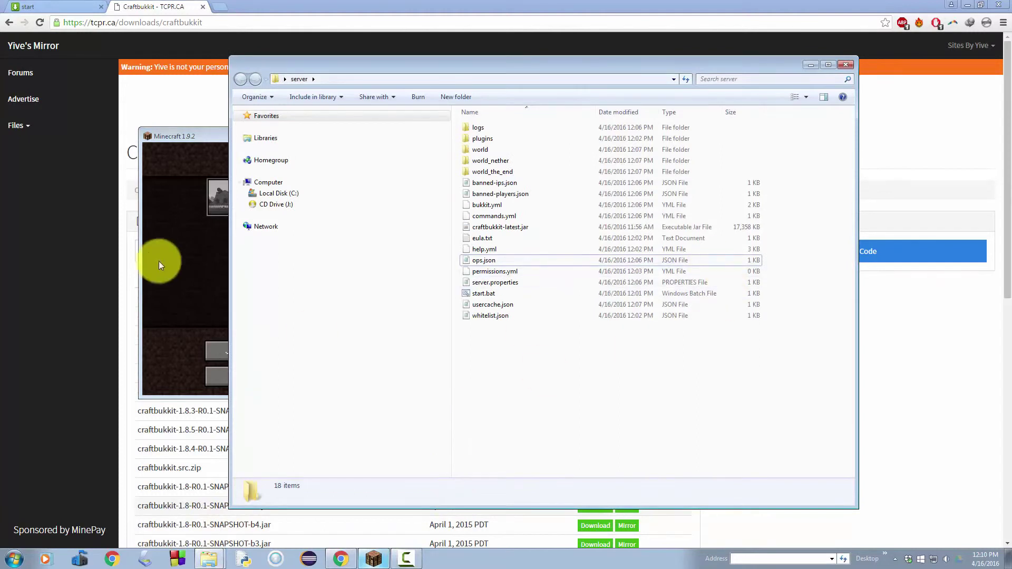
pyautogui.click(191, 243)
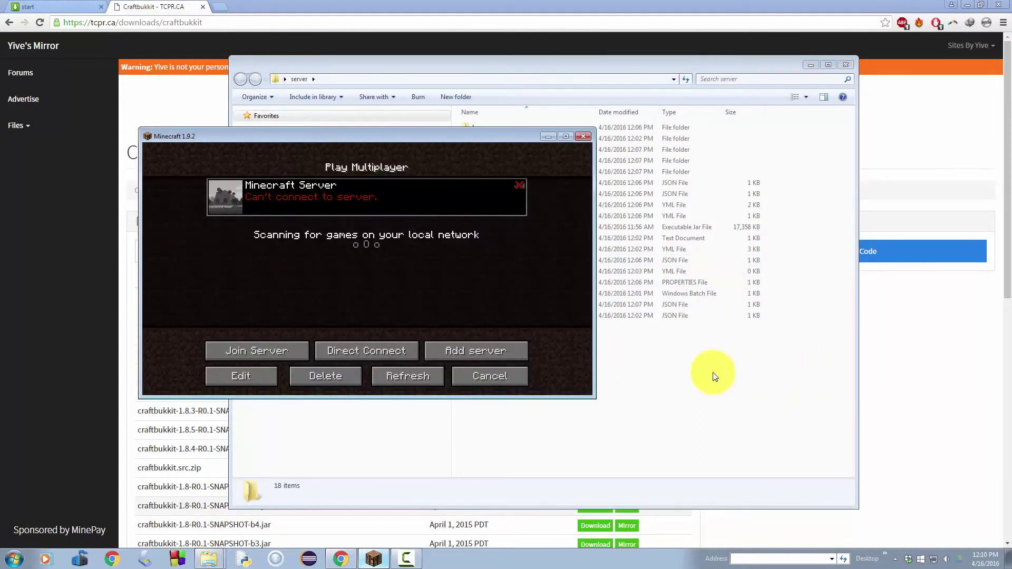
pyautogui.click(669, 372)
pyautogui.moveTo(669, 372); pyautogui.dragTo(441, 103)
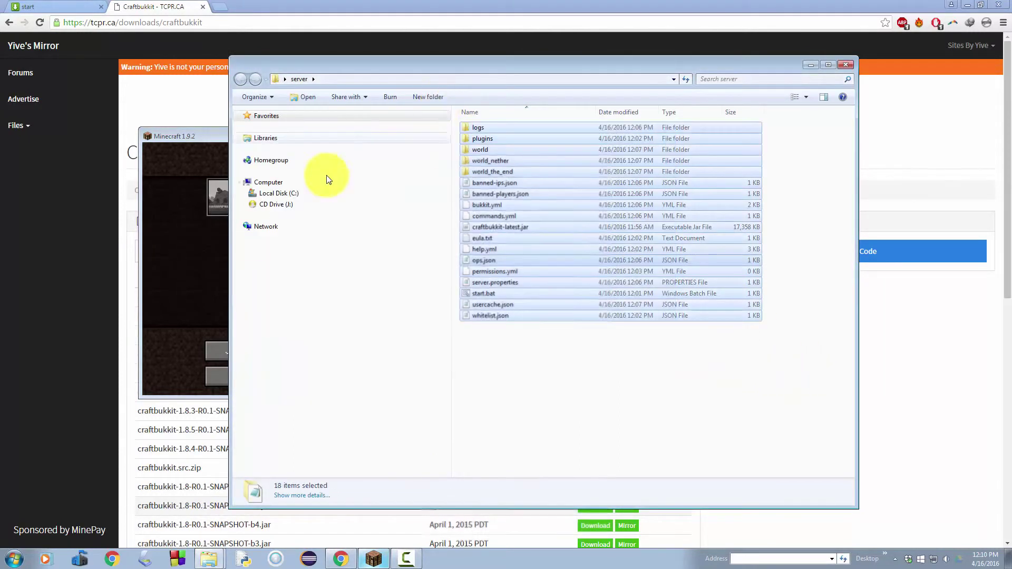
pyautogui.click(191, 284)
pyautogui.click(741, 395)
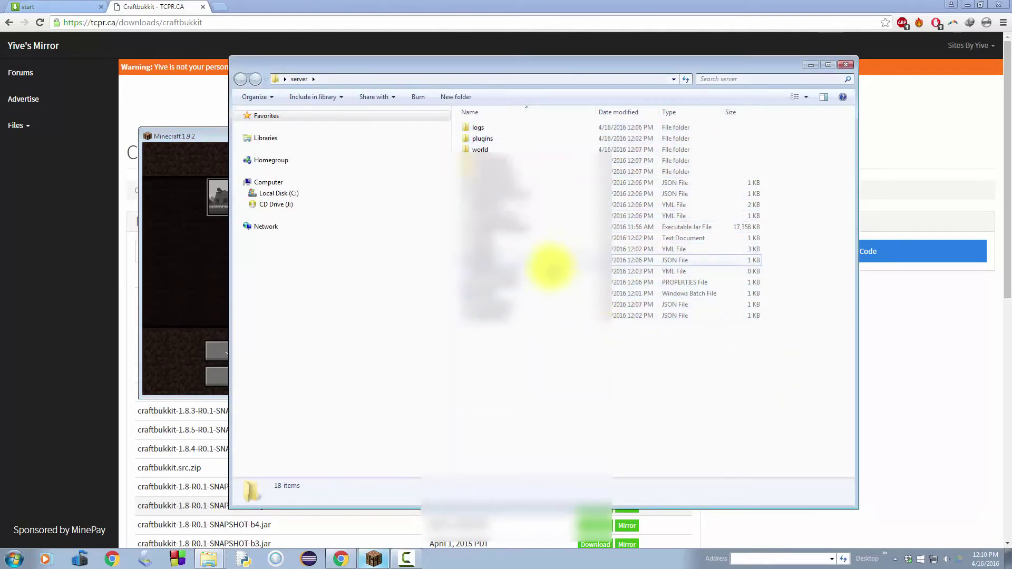
# Open server.properties from the server folder, review its settings down to the end of the file, and close it.
pyautogui.doubleClick(543, 282)
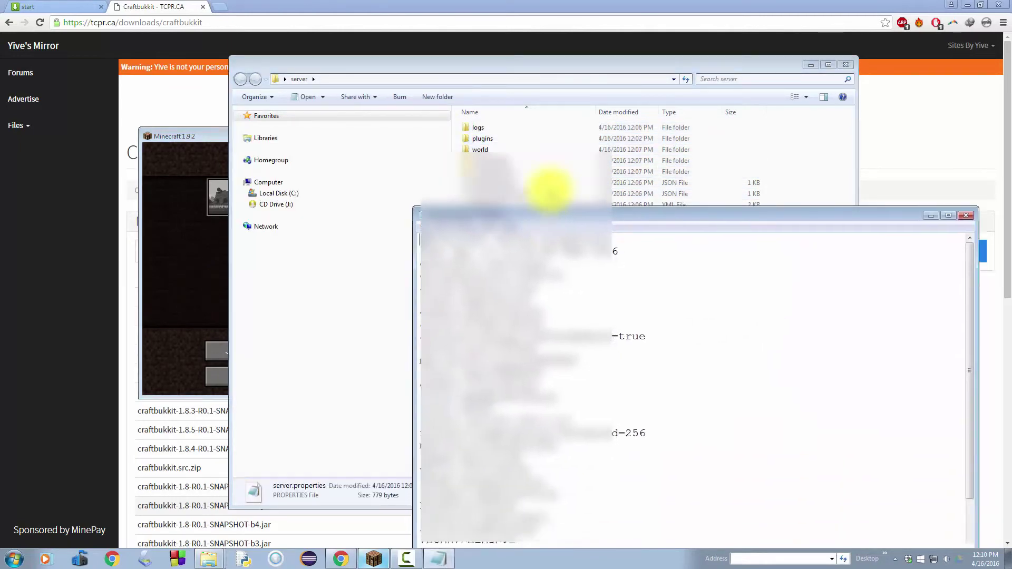
pyautogui.moveTo(526, 174); pyautogui.dragTo(563, 552)
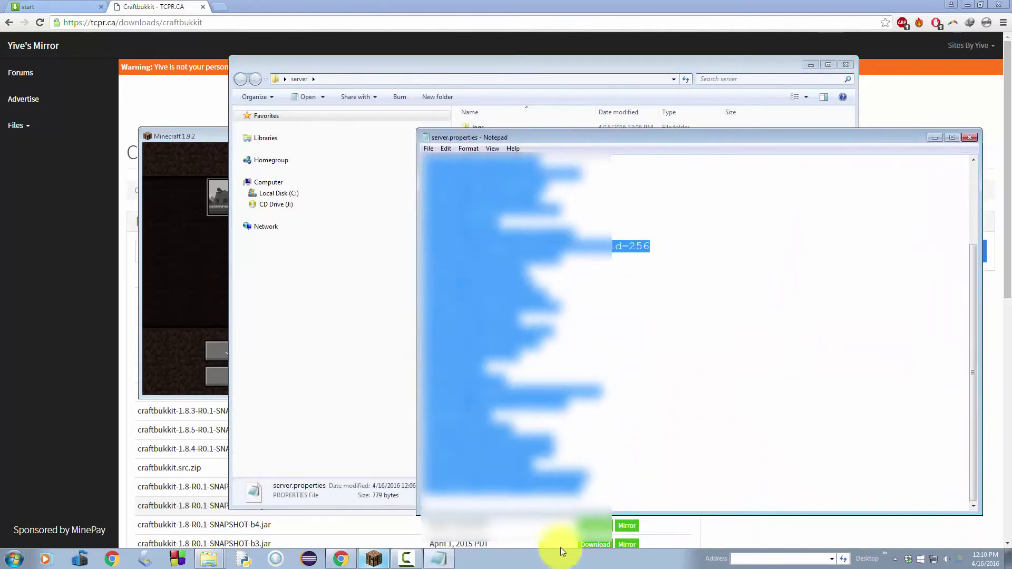
pyautogui.click(535, 248)
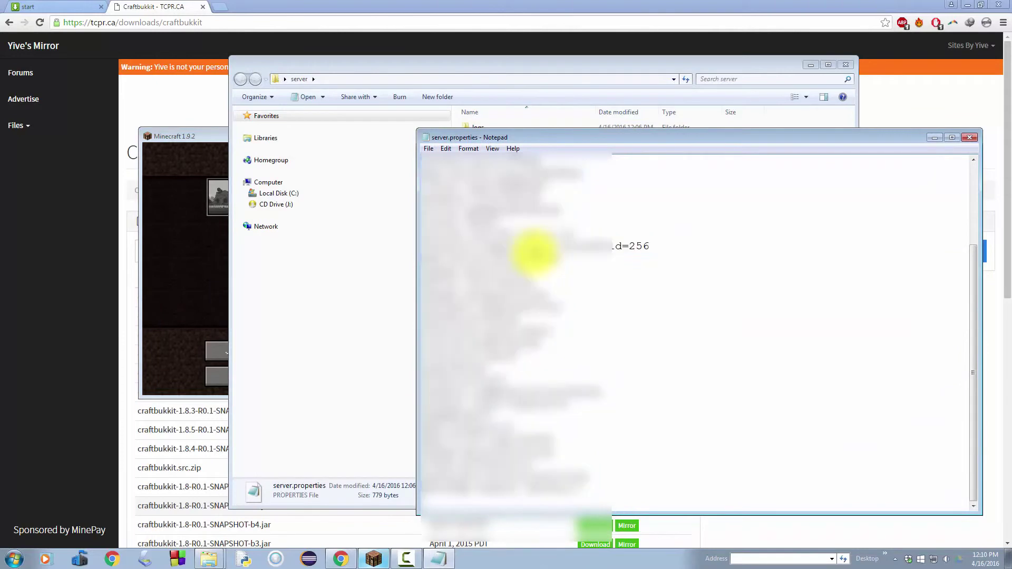
pyautogui.click(970, 138)
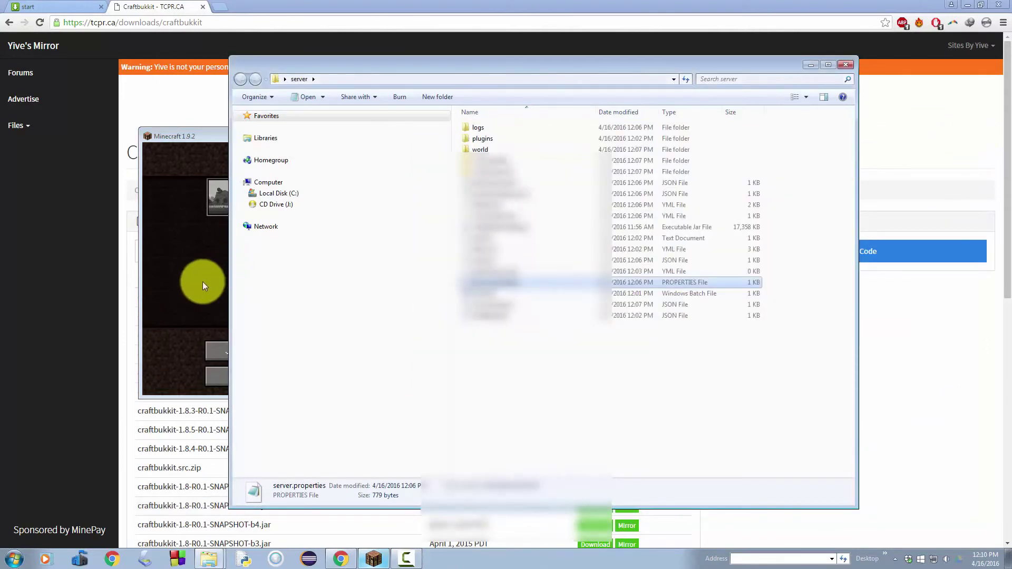
# Start the server by running start.bat, and refresh the multiplayer list in the Minecraft window moved beside the console.
pyautogui.doubleClick(501, 293)
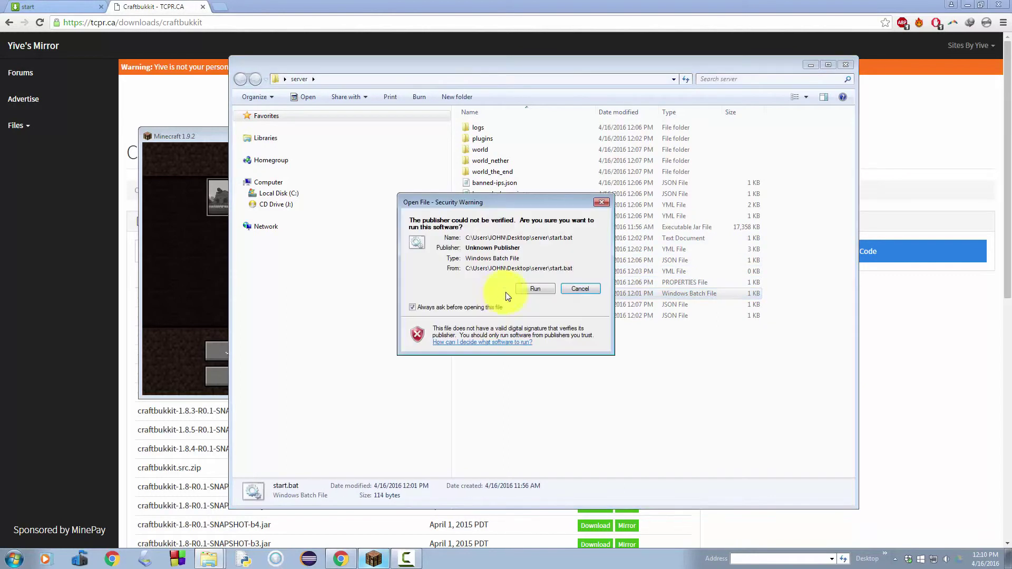
pyautogui.click(526, 291)
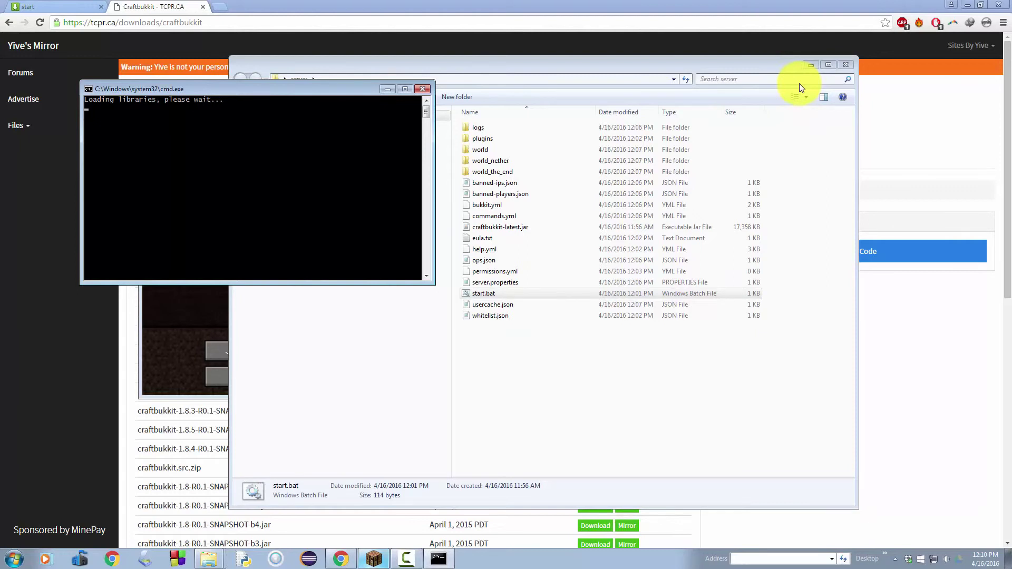
pyautogui.click(201, 325)
pyautogui.moveTo(377, 137); pyautogui.dragTo(592, 163)
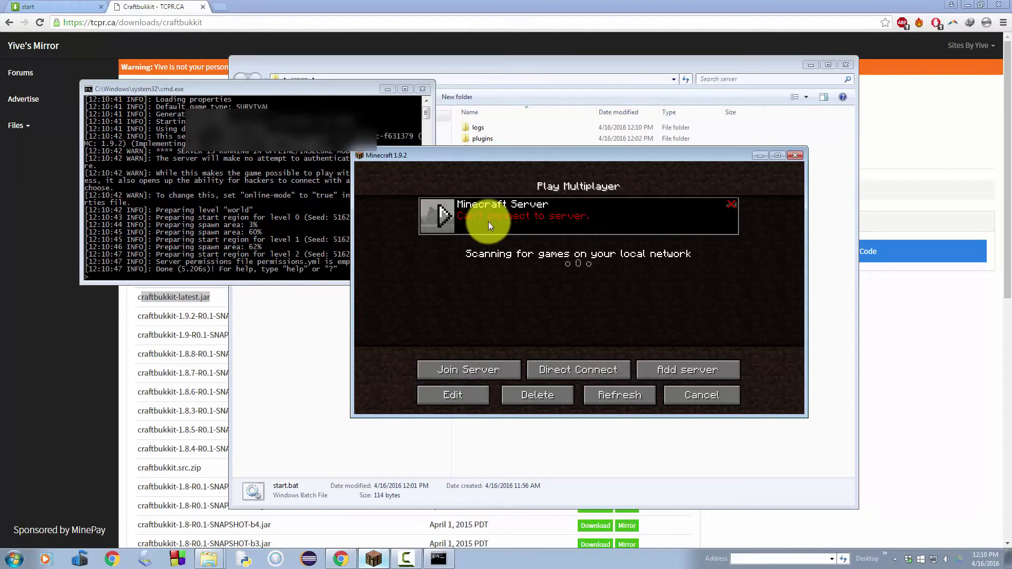
pyautogui.click(649, 398)
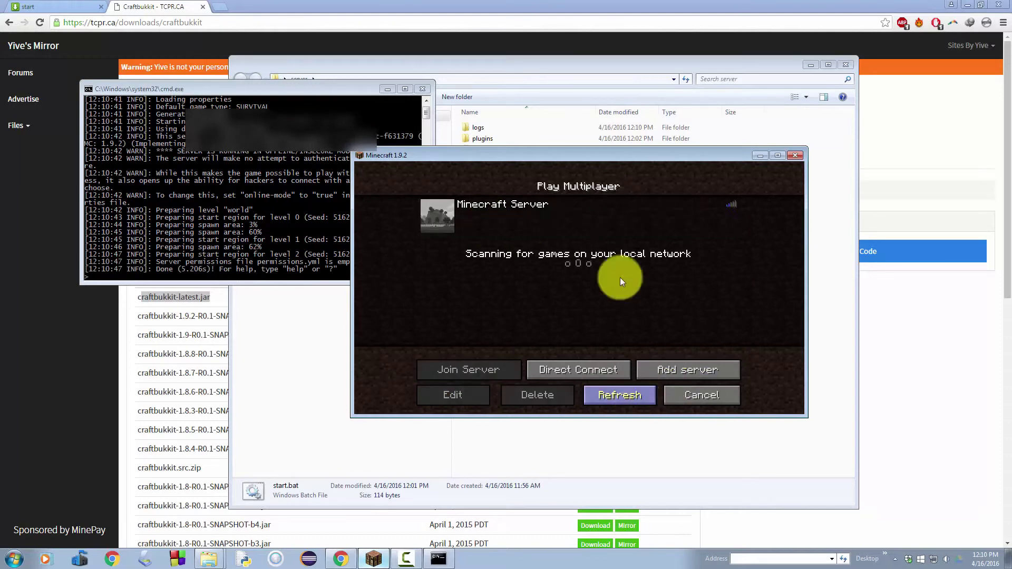
# Join Minecraft Server from the multiplayer list and disconnect from its world again.
pyautogui.moveTo(441, 218)
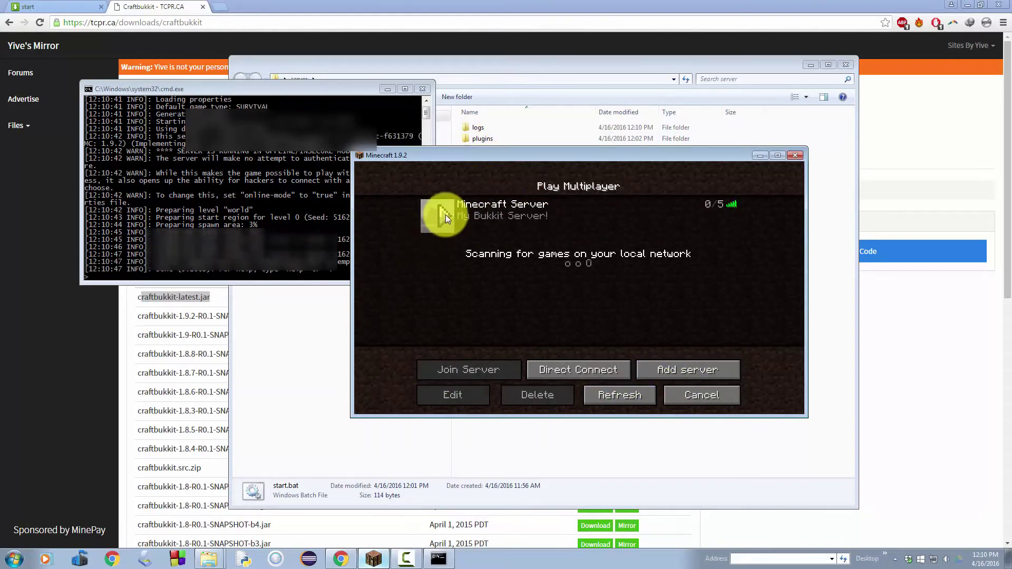
pyautogui.click(444, 214)
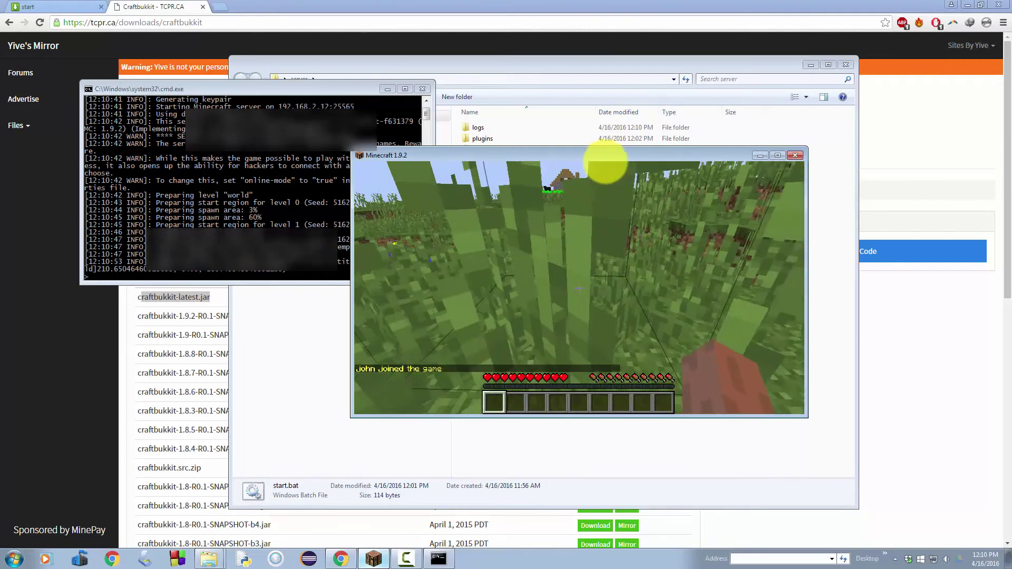
pyautogui.press('Escape')
pyautogui.click(578, 345)
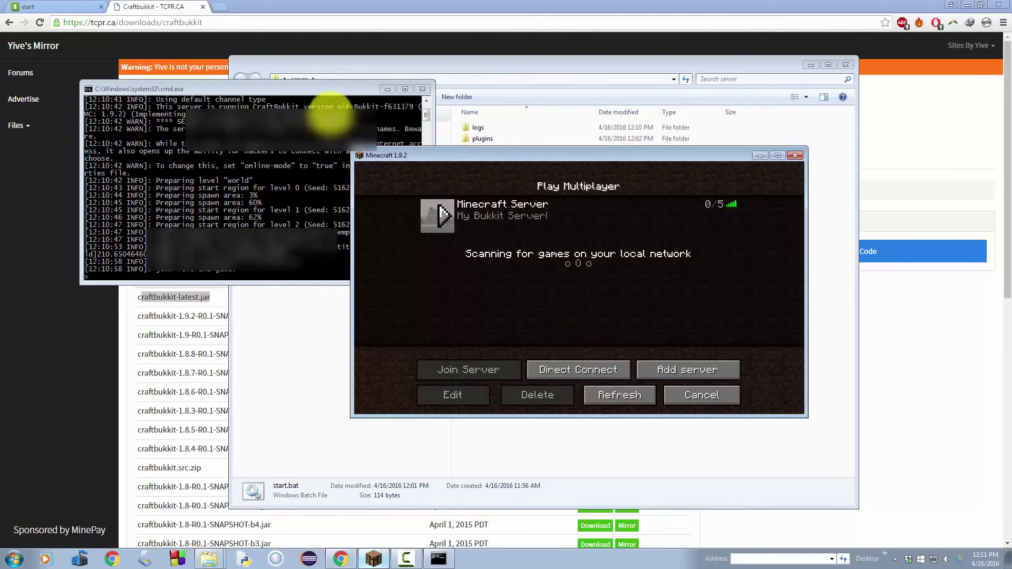
# Start adding a new server in Minecraft's multiplayer list, leaving the server address empty.
pyautogui.click(683, 372)
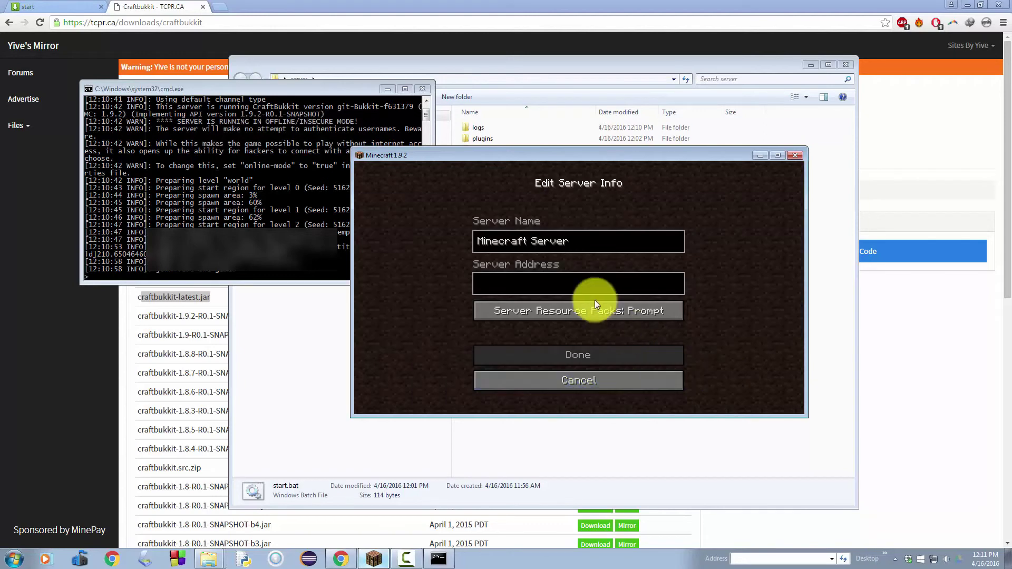
pyautogui.write('1')
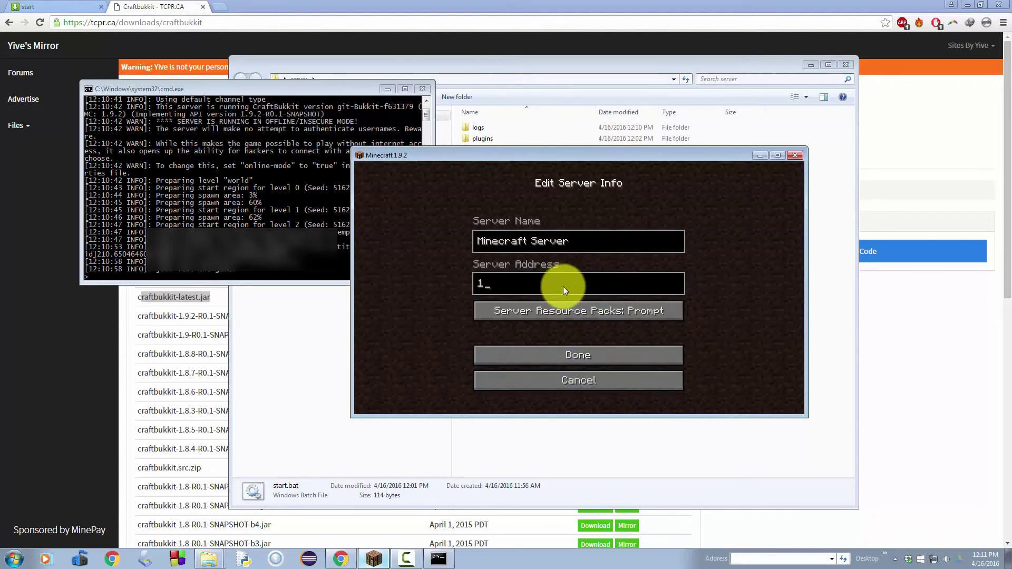
pyautogui.press('BackSpace')
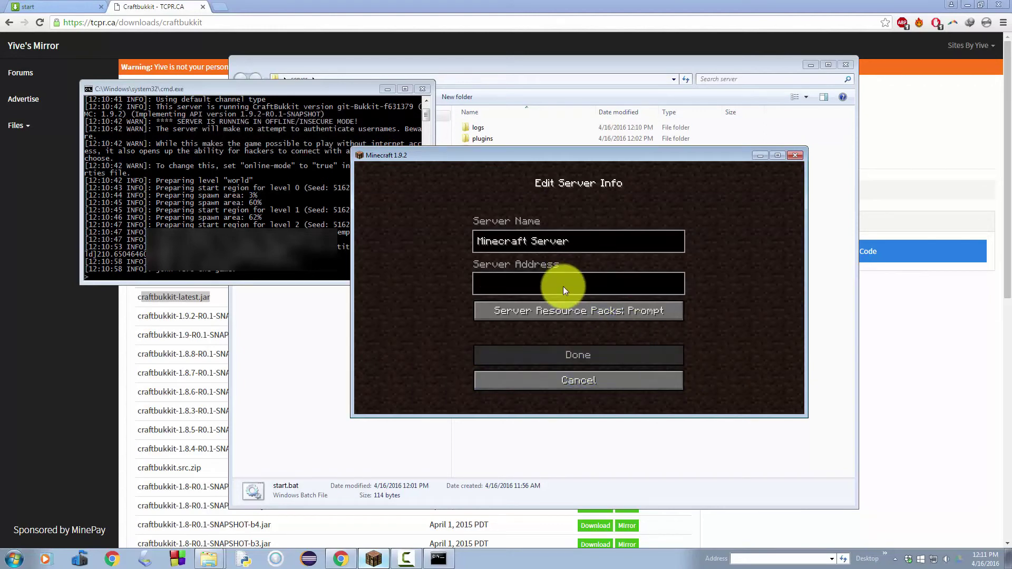
pyautogui.click(501, 4)
pyautogui.hotkey('ctrl', 't')
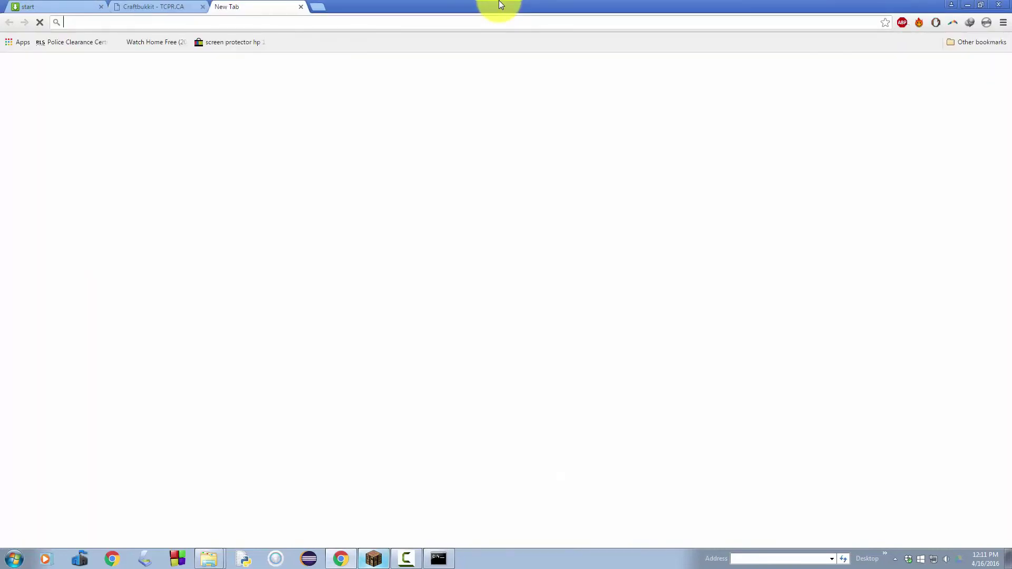
pyautogui.write('ip')
pyautogui.press('Return')
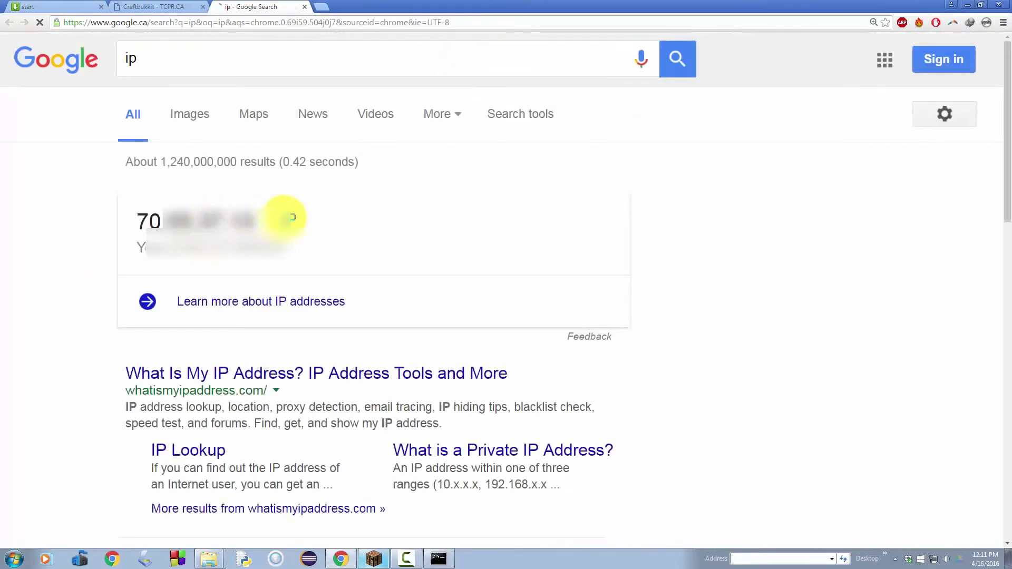
pyautogui.moveTo(253, 220); pyautogui.dragTo(161, 224)
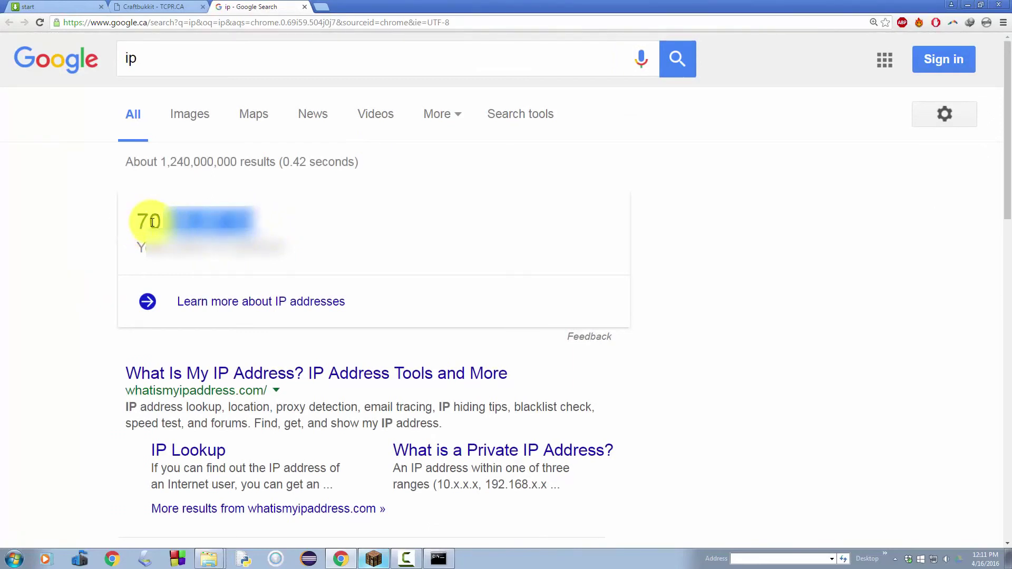
pyautogui.moveTo(135, 220); pyautogui.dragTo(296, 253)
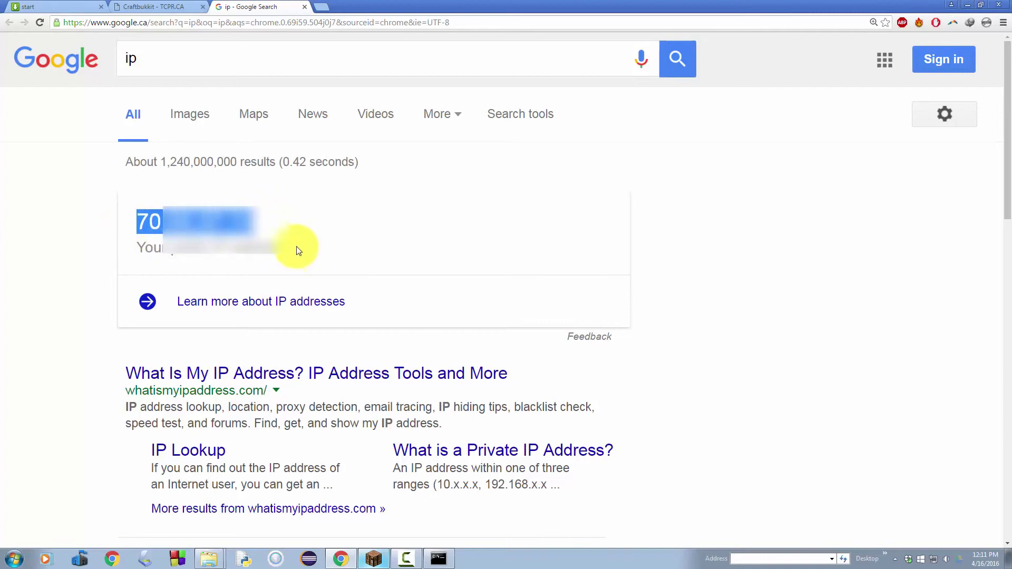
pyautogui.click(375, 560)
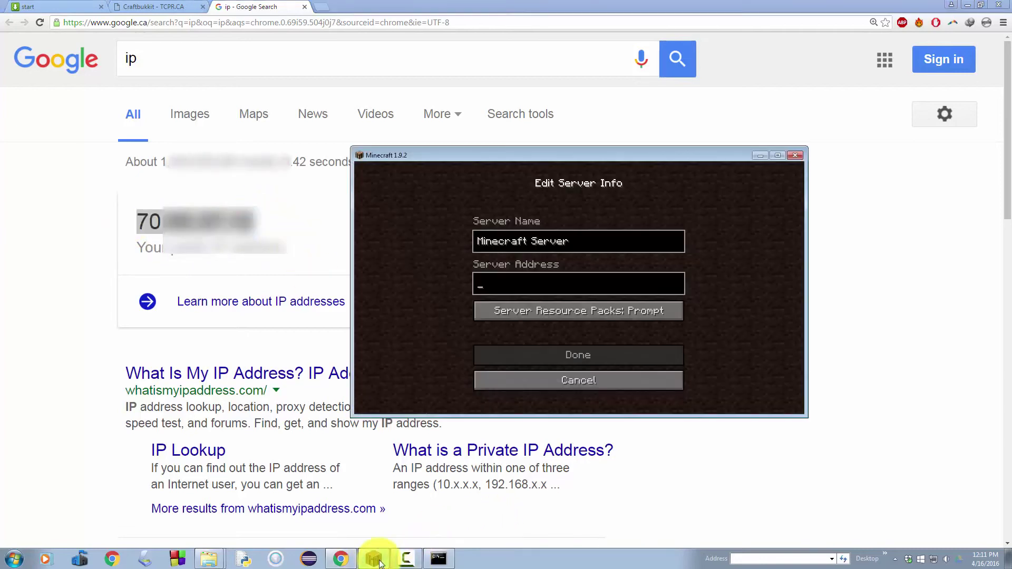
# Save the world and shut down the server from its console with save-all and stop, and maximize the Minecraft window.
pyautogui.click(440, 560)
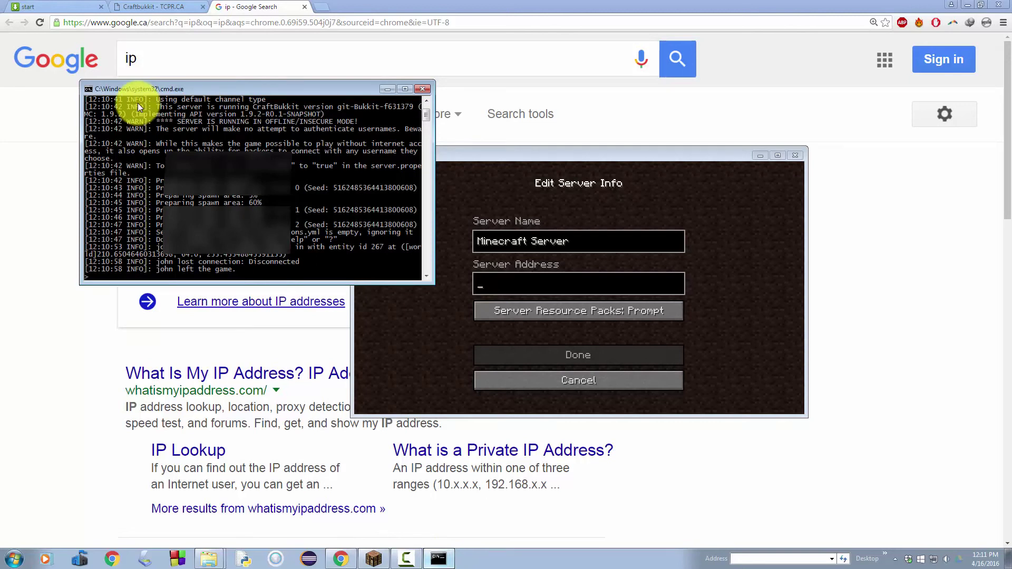
pyautogui.write('save-all')
pyautogui.press('Return')
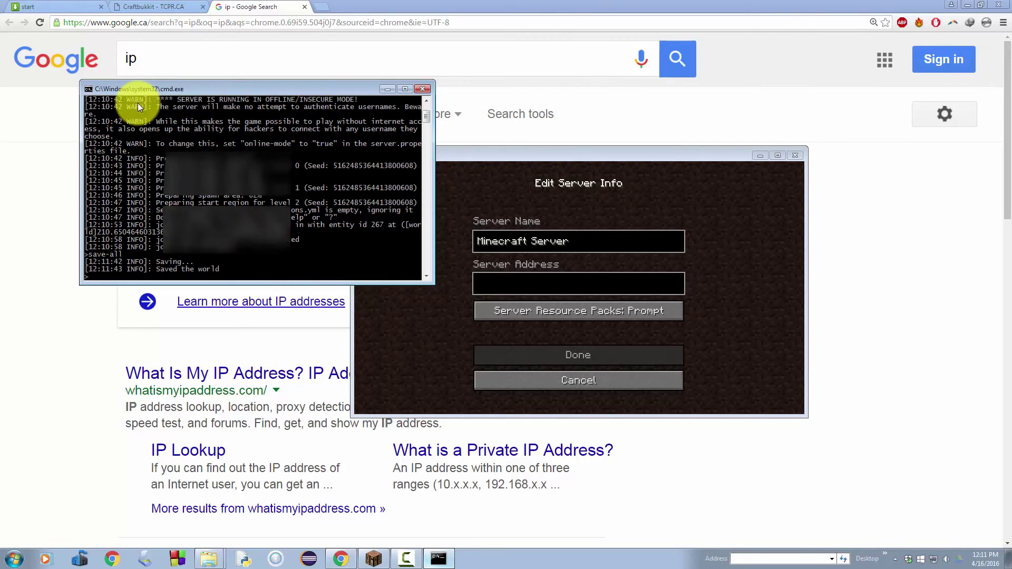
pyautogui.write('stop')
pyautogui.press('Return')
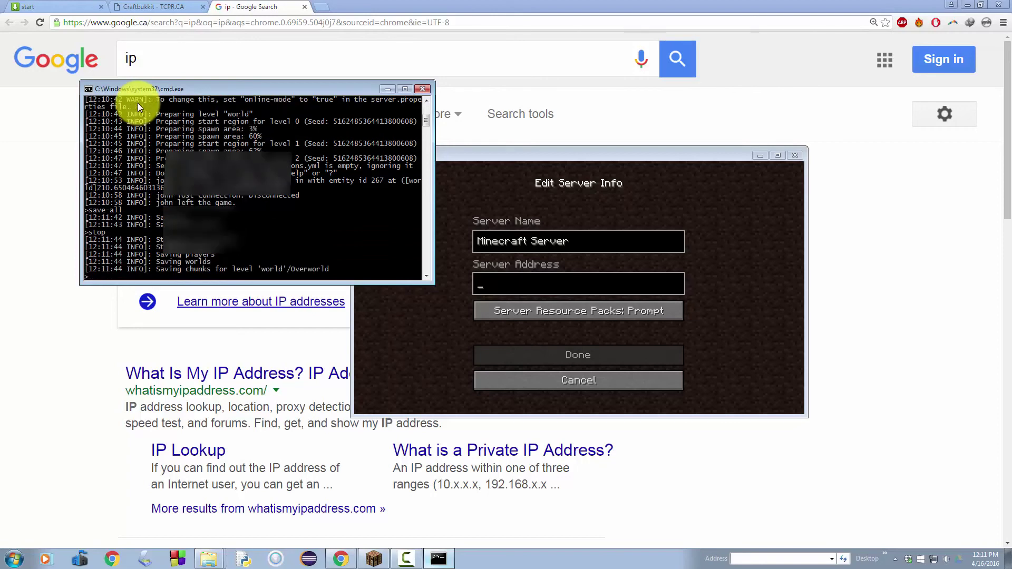
pyautogui.press('Return')
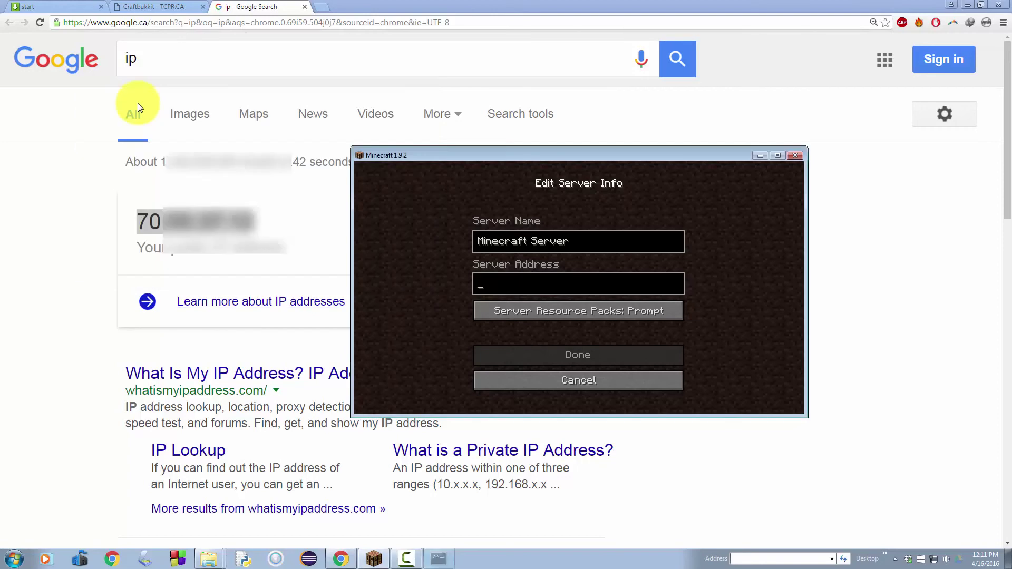
pyautogui.doubleClick(403, 157)
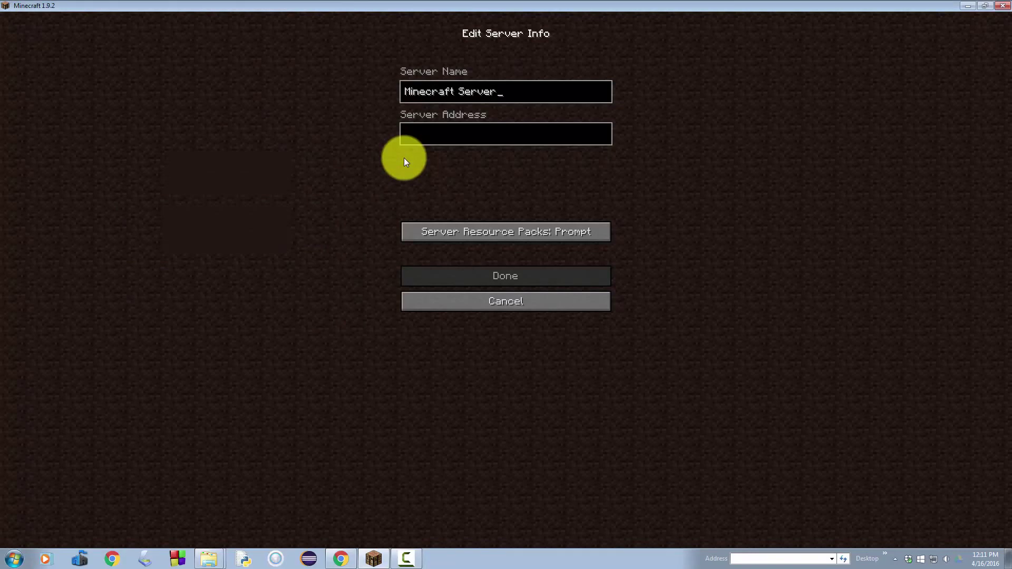